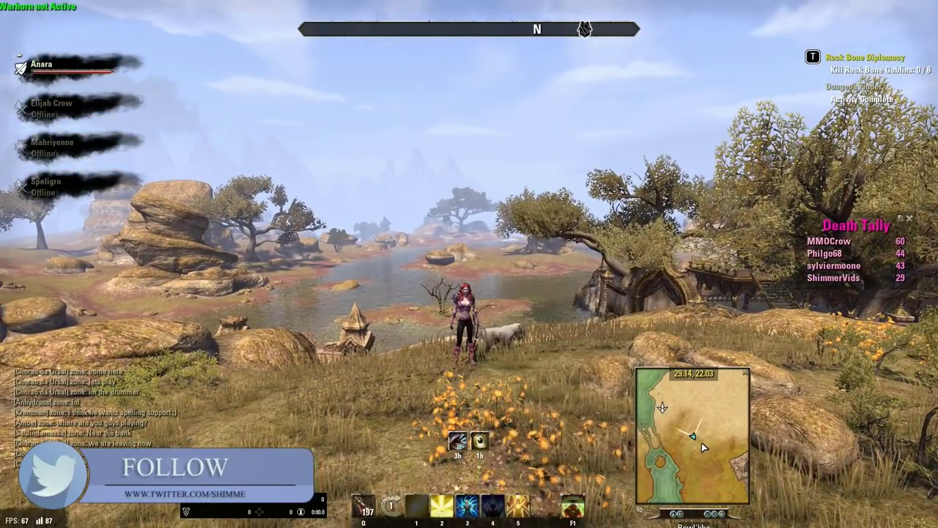
# - Shift the minimap and the combat stats bar to new spots on the game screen, and collapse the Death Tally list
pyautogui.moveTo(708, 430); pyautogui.dragTo(736, 429)
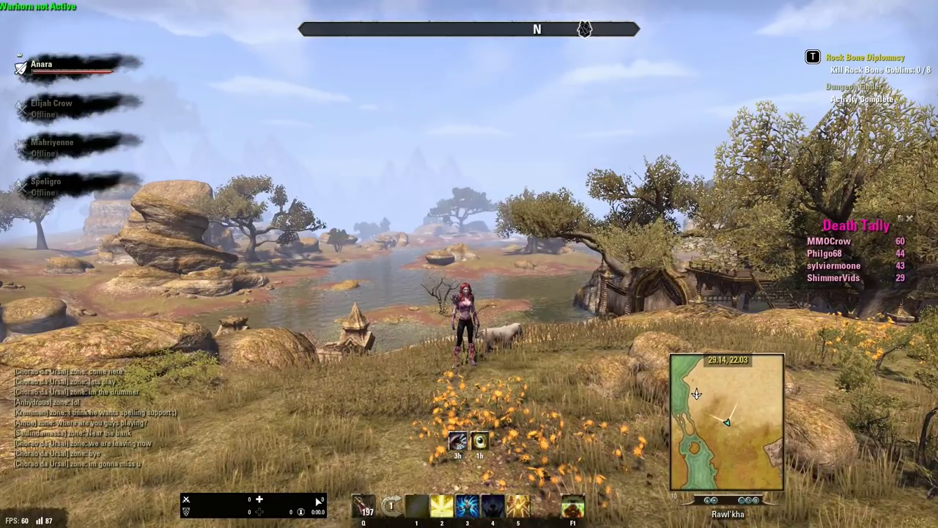
pyautogui.moveTo(296, 503)
pyautogui.mouseDown()
pyautogui.moveTo(304, 429)
pyautogui.moveTo(306, 501)
pyautogui.mouseUp()
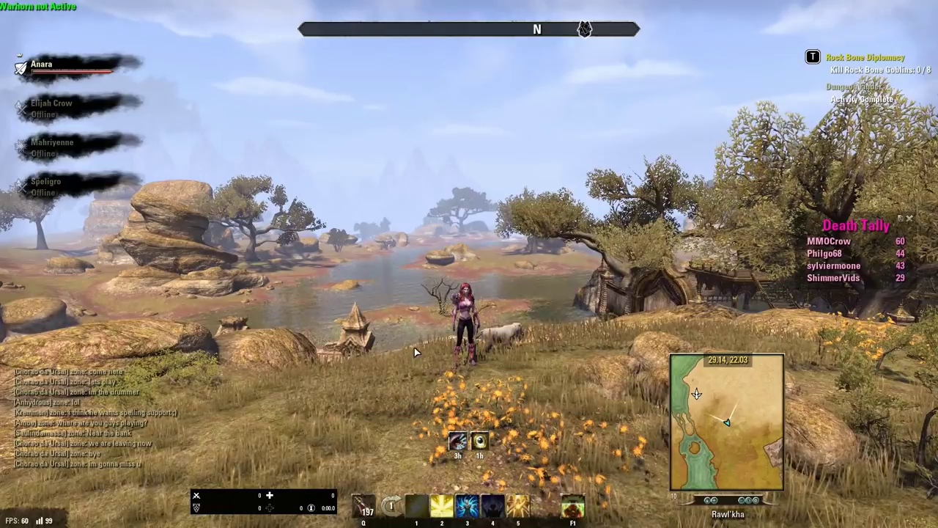
pyautogui.press('.')
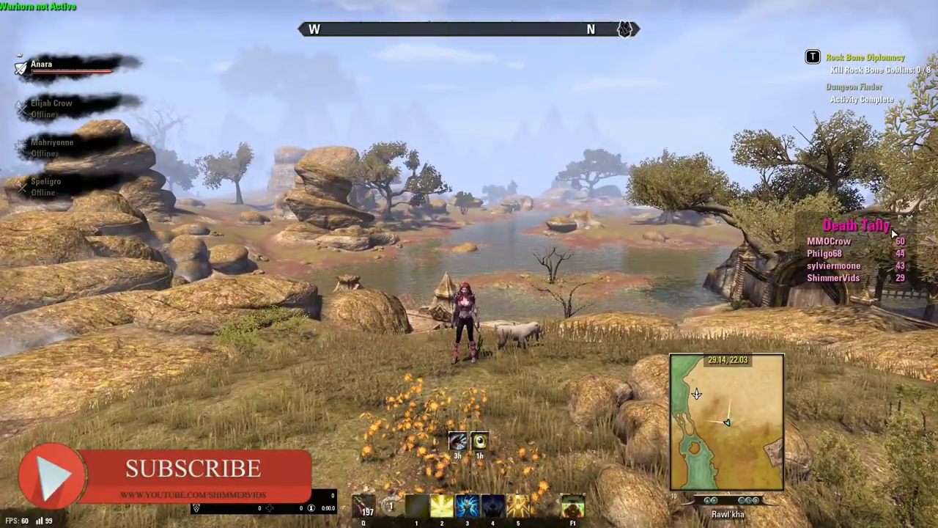
pyautogui.click(903, 226)
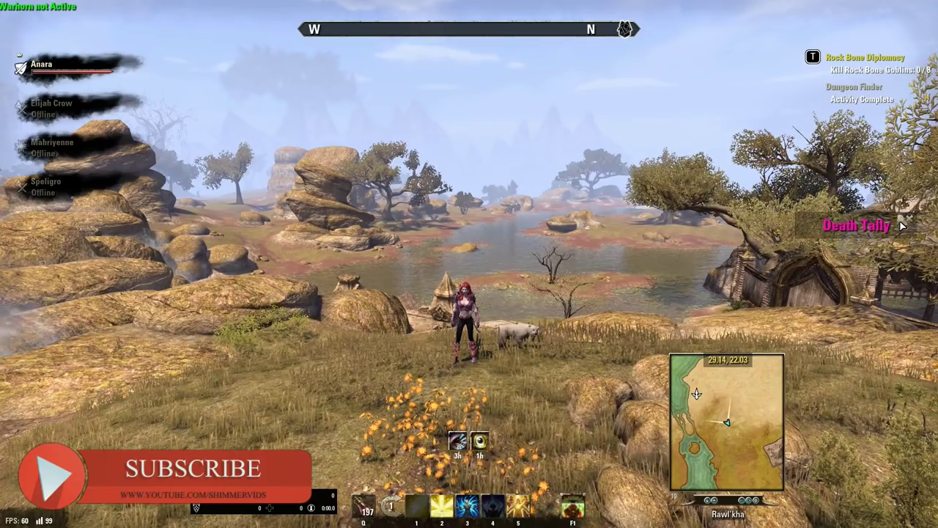
pyautogui.press('.')
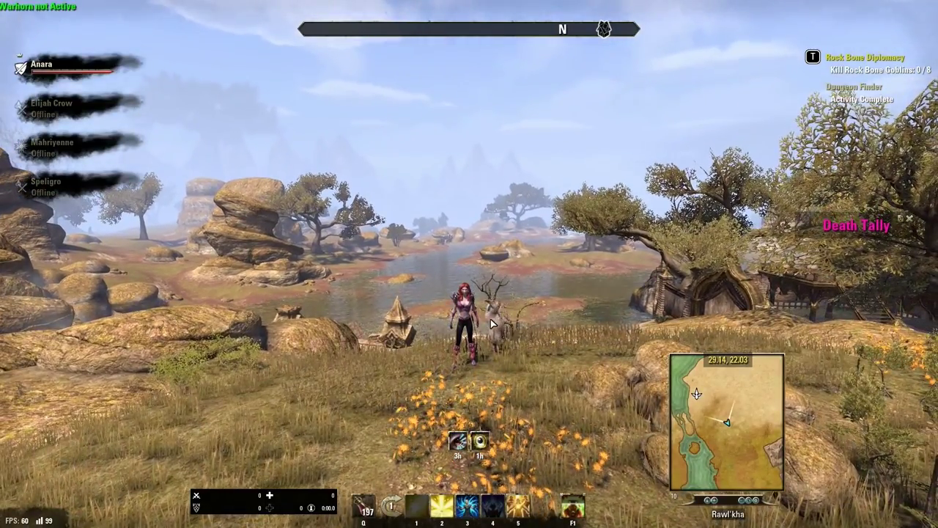
# - Open the game's list of installed add-ons and look through the entries
pyautogui.press('Escape')
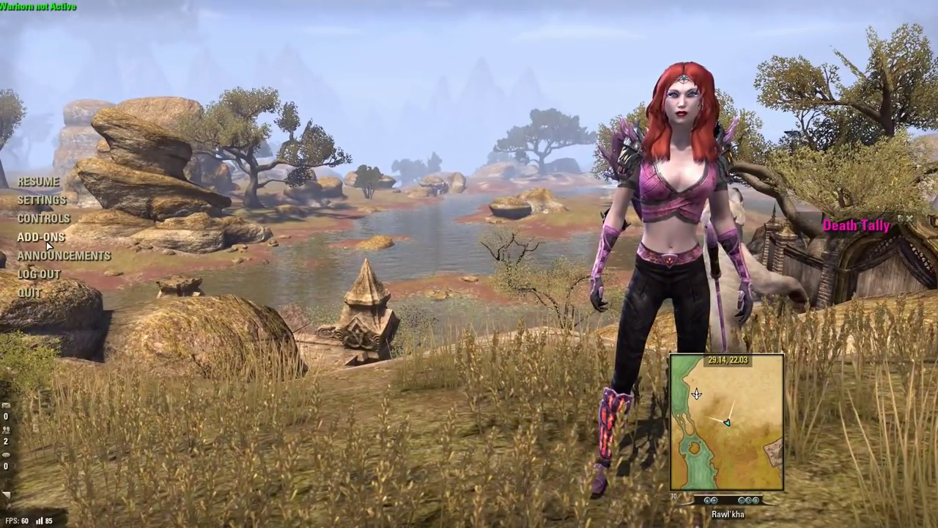
pyautogui.click(46, 241)
pyautogui.scroll(-5, 399, 389)
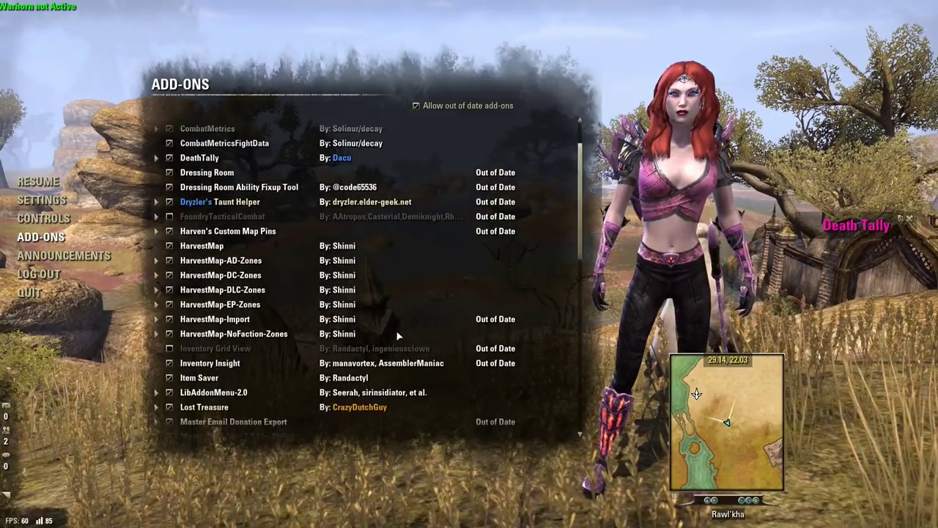
pyautogui.scroll(-12, 412, 390)
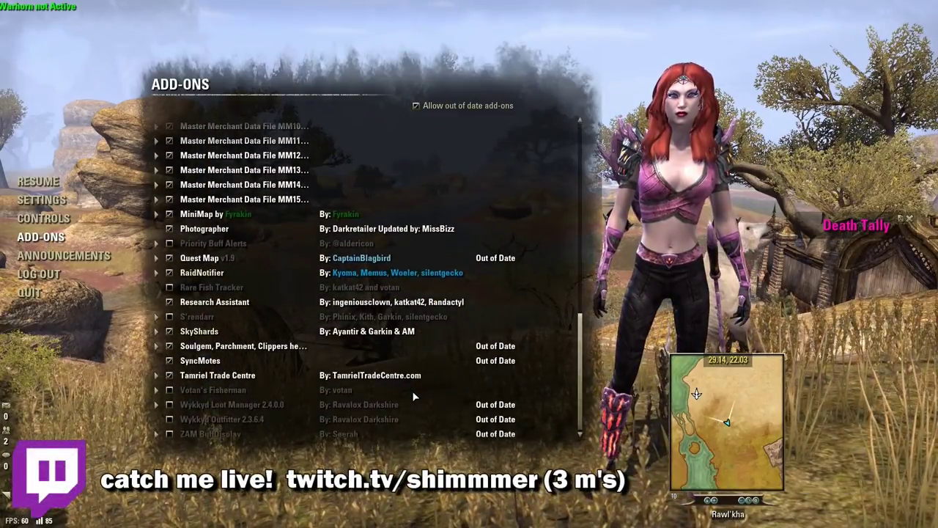
pyautogui.scroll(15, 412, 396)
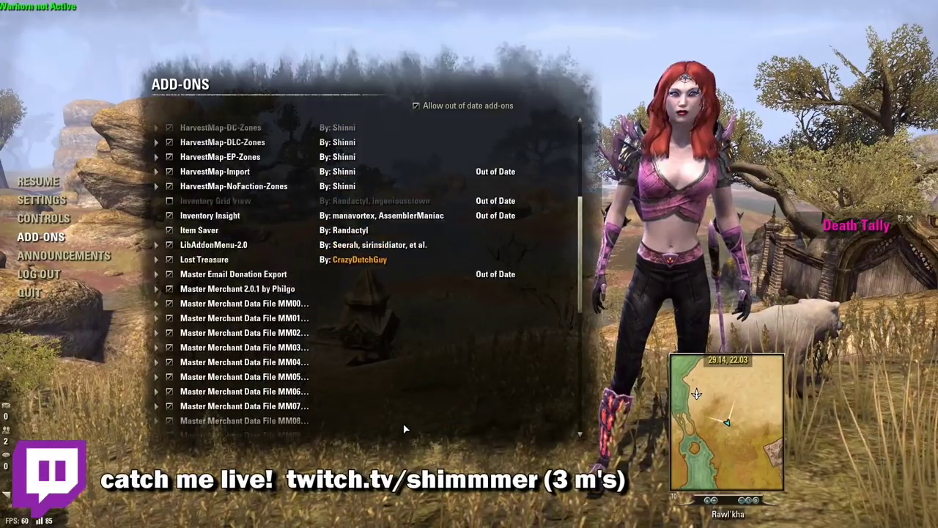
pyautogui.scroll(2, 403, 424)
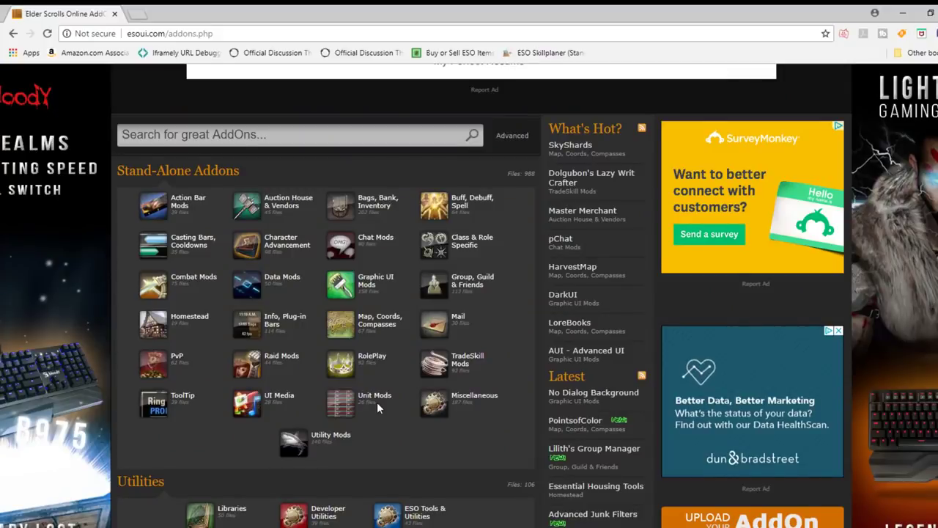
# - Switch to the ESOUI add-ons page in the browser, look through the Mail category and return to the category overview
pyautogui.scroll(-1, 376, 401)
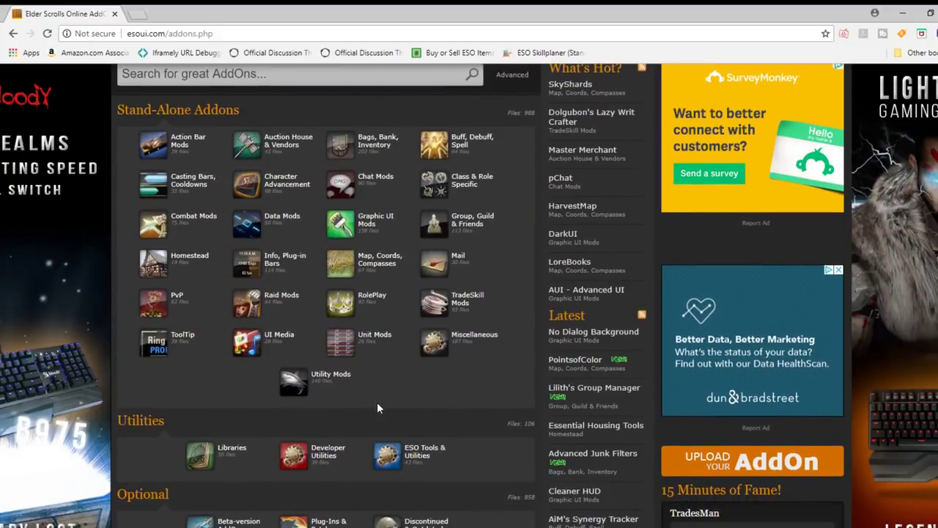
pyautogui.scroll(1, 377, 408)
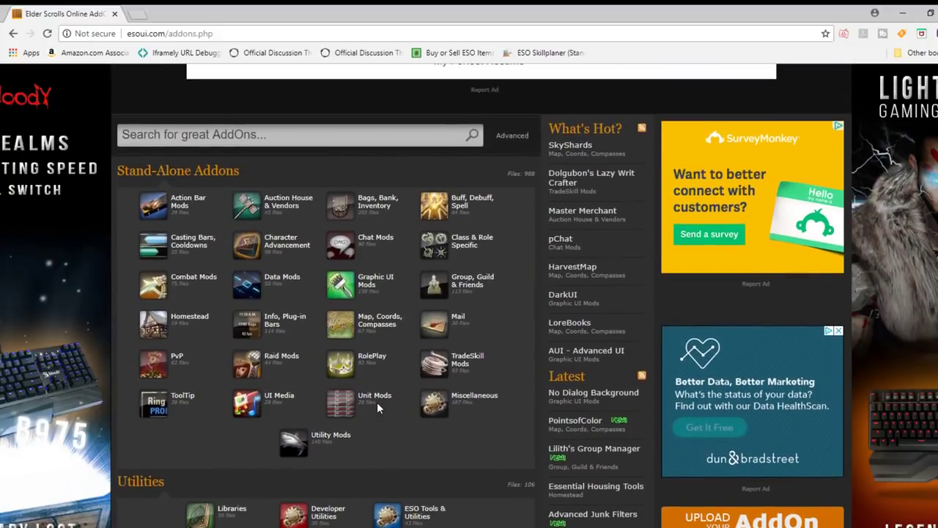
pyautogui.click(261, 138)
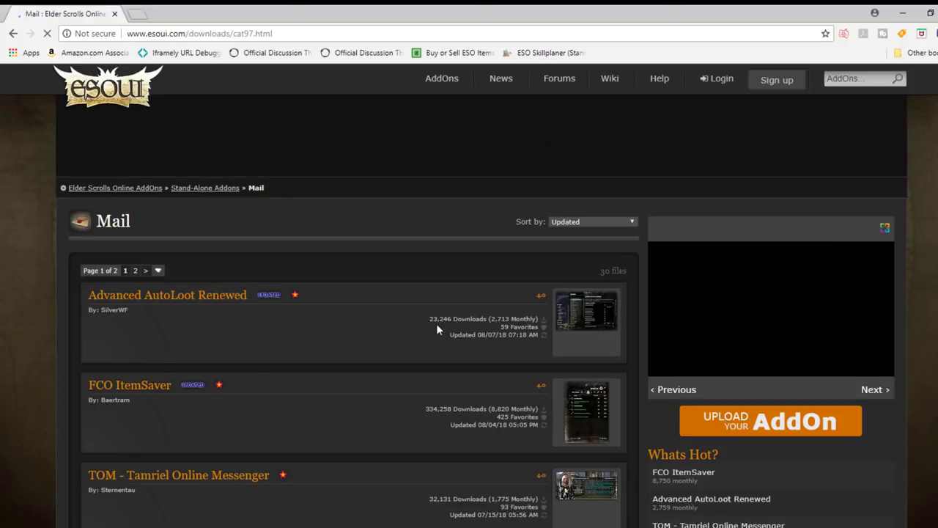
pyautogui.scroll(-4, 271, 378)
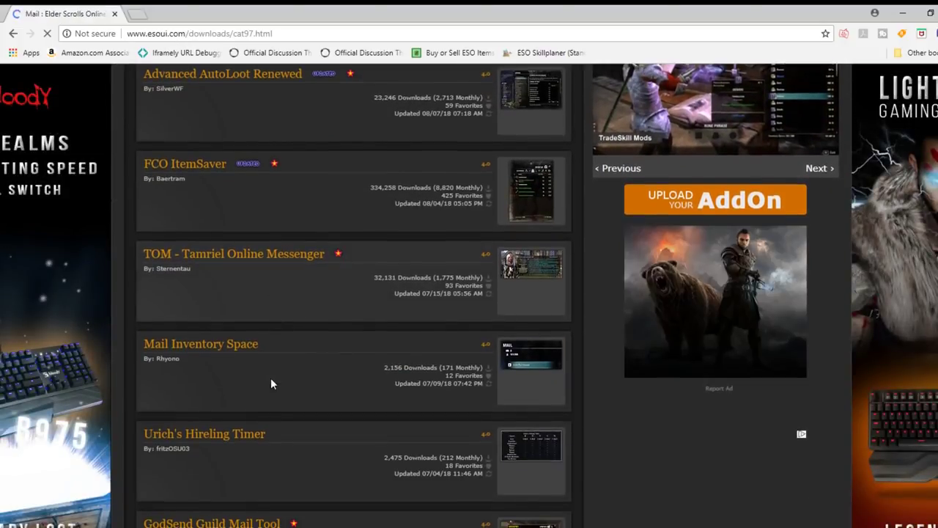
pyautogui.click(13, 35)
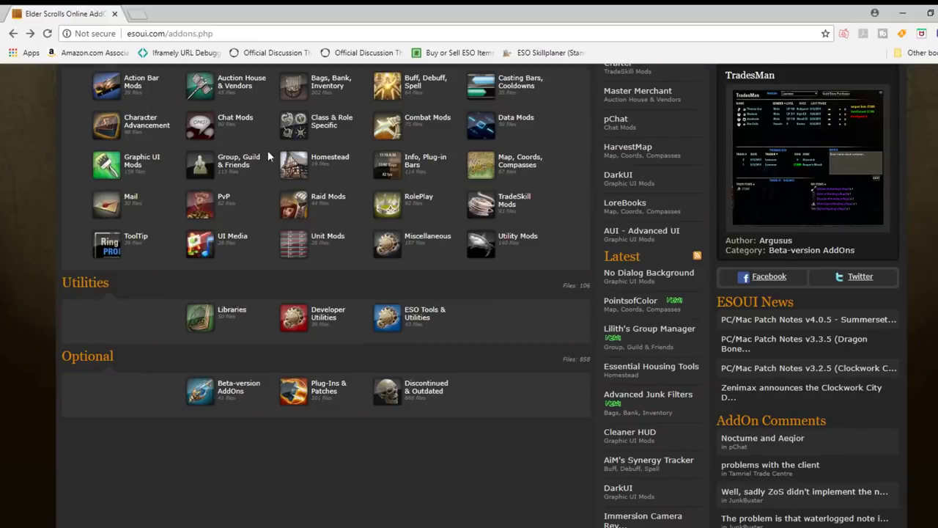
pyautogui.scroll(4, 540, 350)
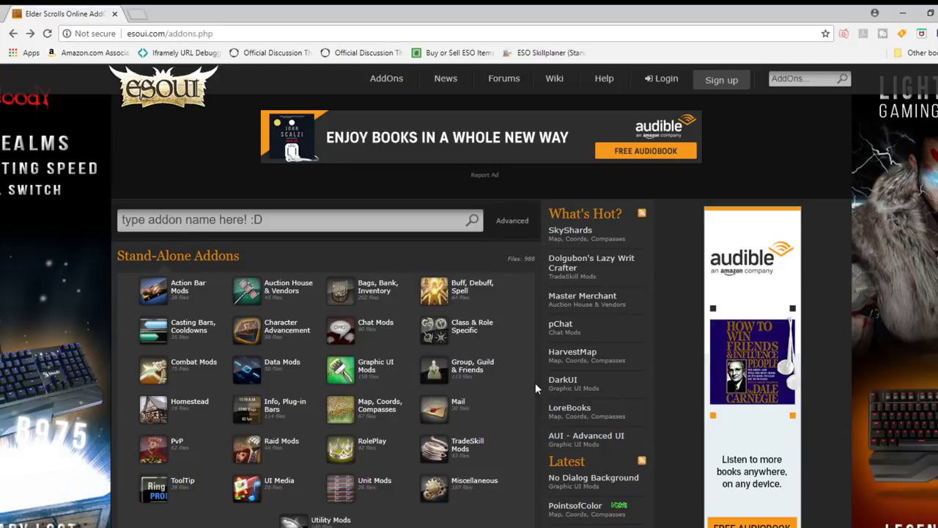
# - Look through the Group, Guild & Friends add-on category on ESOUI and go back to the overview
pyautogui.click(470, 365)
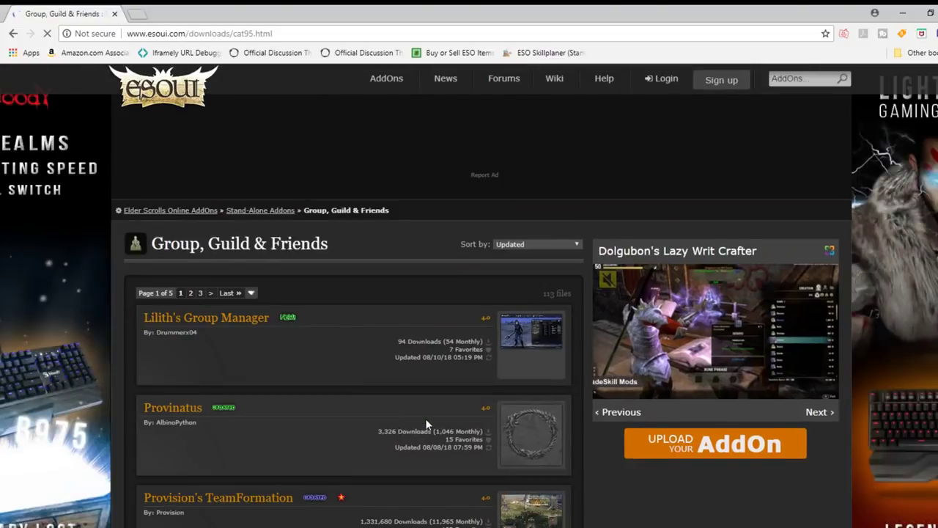
pyautogui.scroll(-3, 427, 424)
pyautogui.scroll(2, 426, 423)
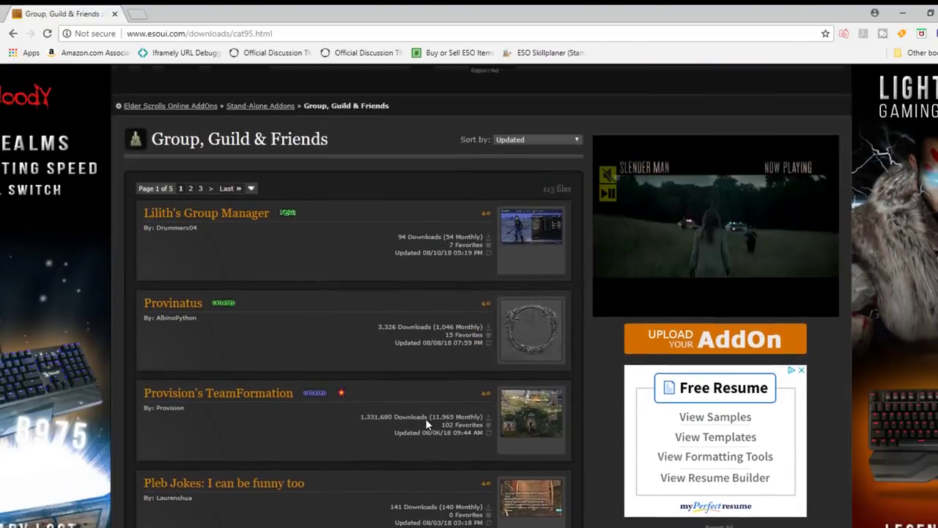
pyautogui.click(13, 33)
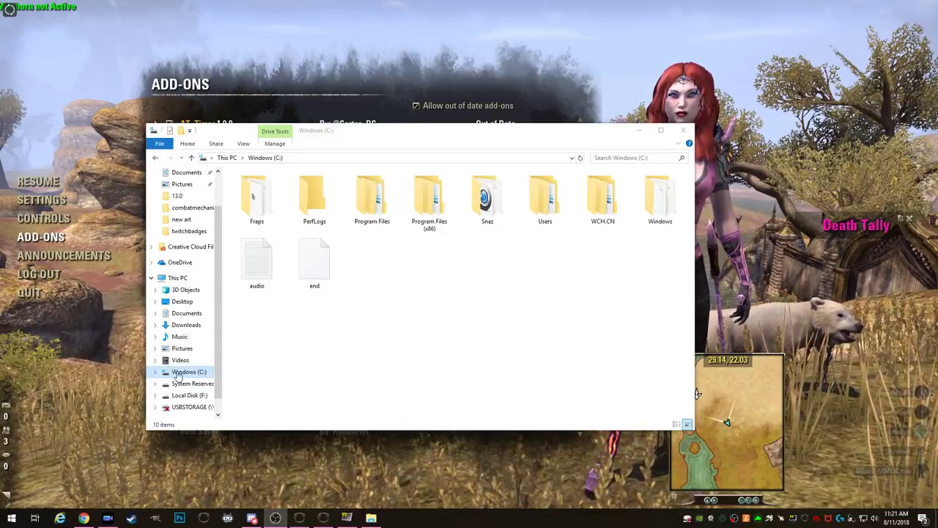
# - In File Explorer, open the live folder of Elder Scrolls Online inside the user's Documents folder on drive C
pyautogui.doubleClick(545, 200)
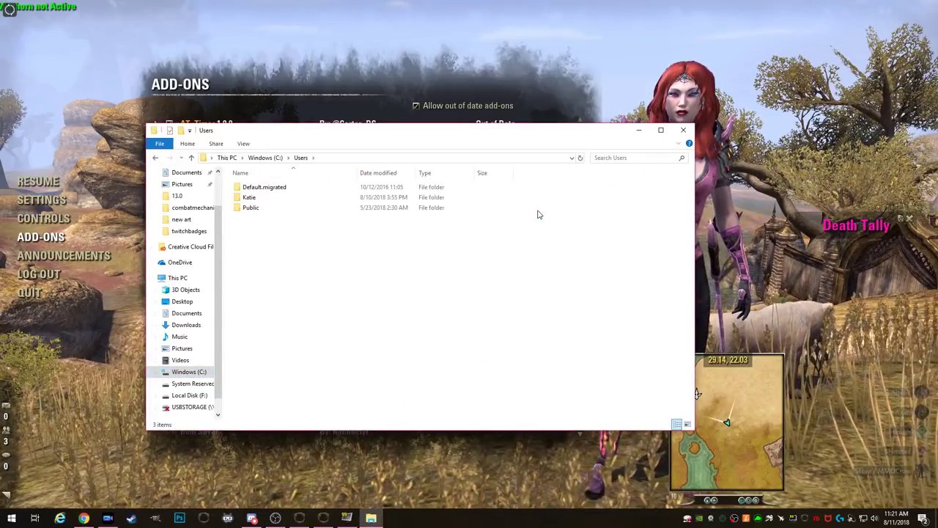
pyautogui.doubleClick(253, 197)
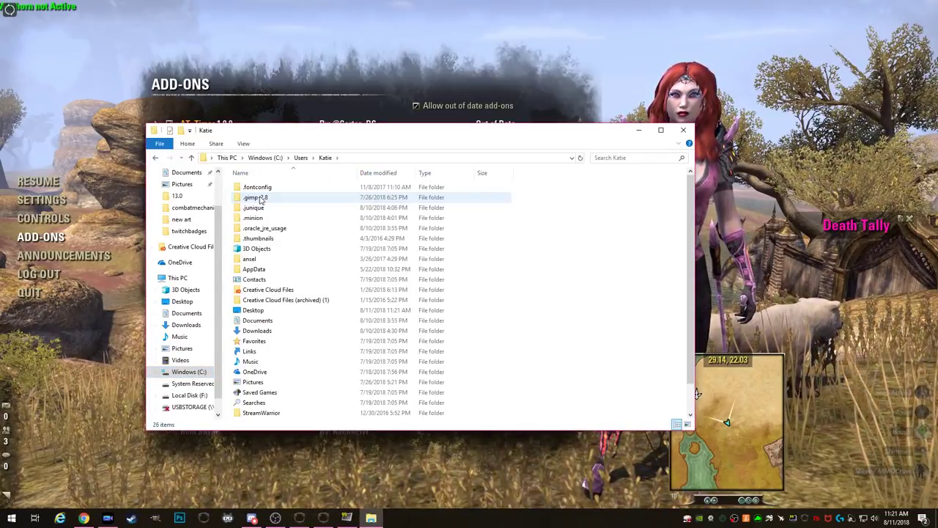
pyautogui.doubleClick(253, 320)
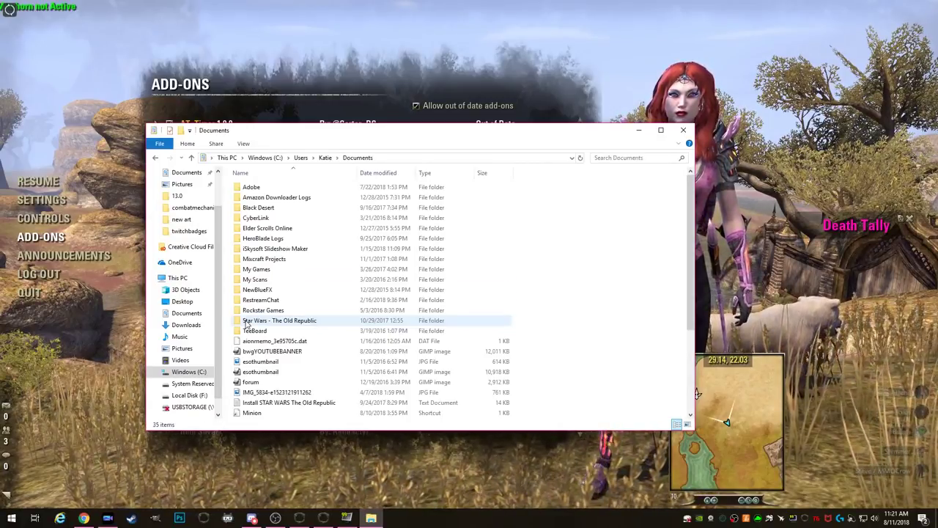
pyautogui.doubleClick(261, 229)
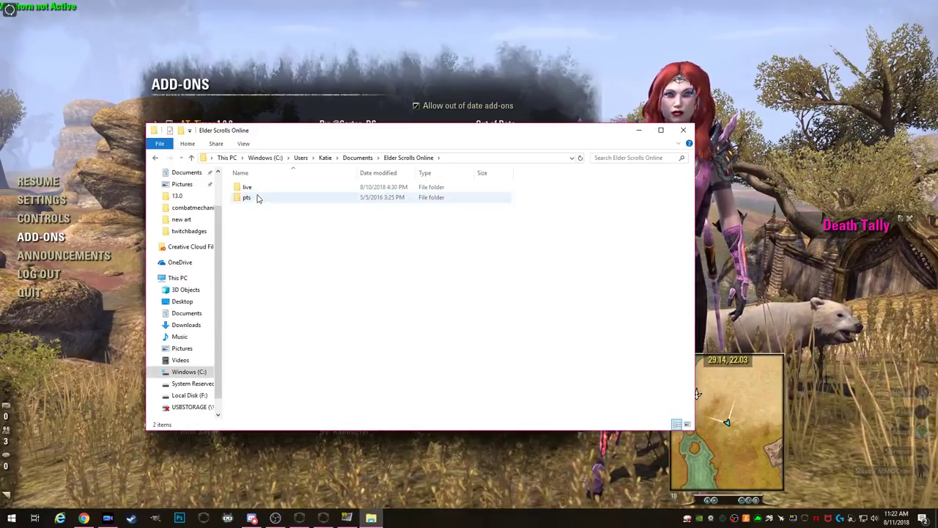
pyautogui.doubleClick(257, 190)
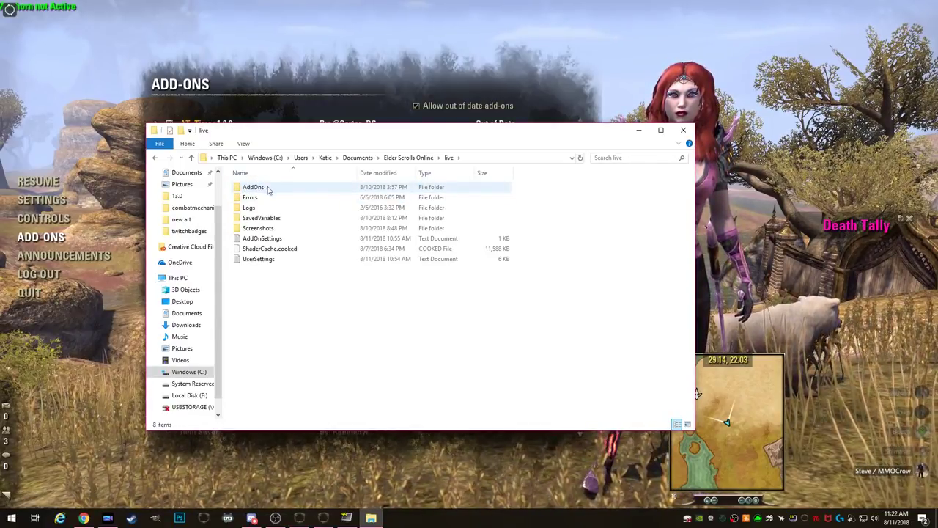
# - View the options for creating a new item in the live folder, and examine the contents of its AddOns folder
pyautogui.rightClick(272, 292)
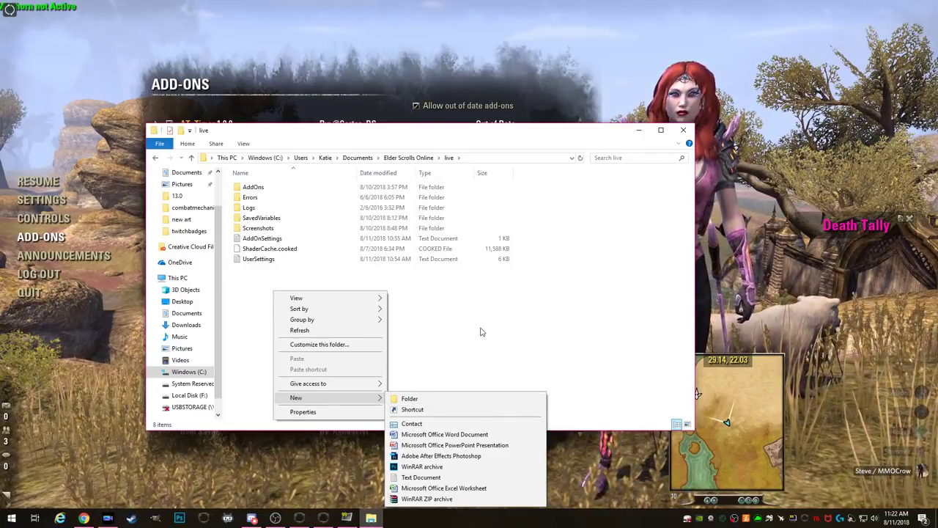
pyautogui.click(481, 332)
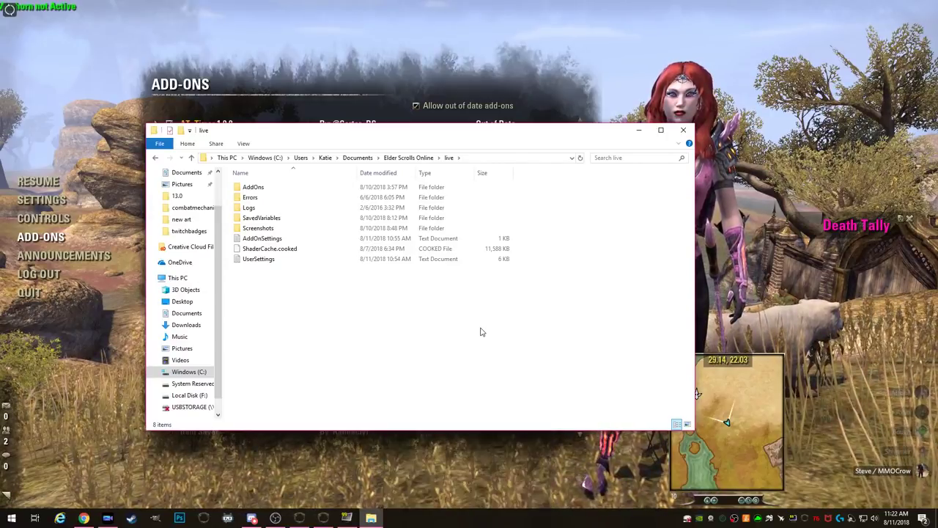
pyautogui.doubleClick(257, 187)
pyautogui.scroll(-9, 398, 337)
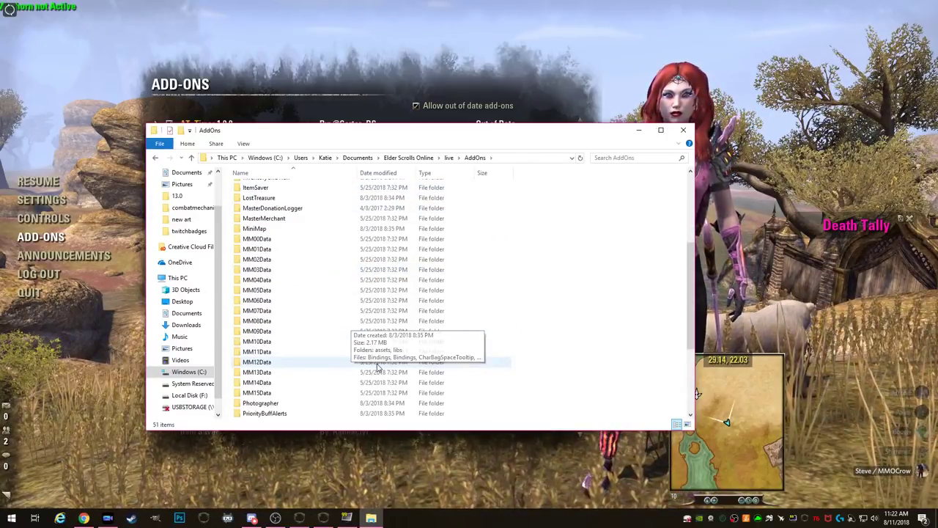
pyautogui.scroll(4, 484, 374)
pyautogui.scroll(6, 506, 372)
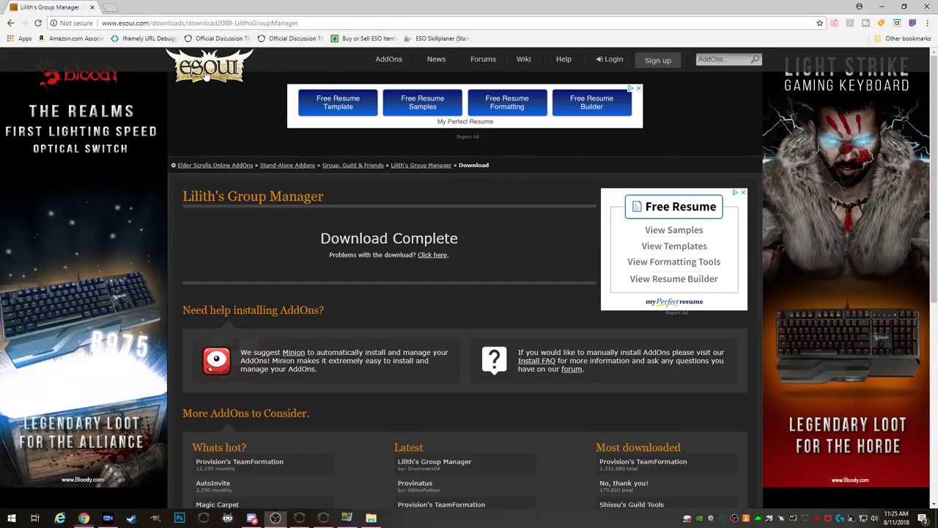
# - In the browser, download AiM's Synergy Tracker from ESOUI's Buff, Debuff, Spell category
pyautogui.click(215, 165)
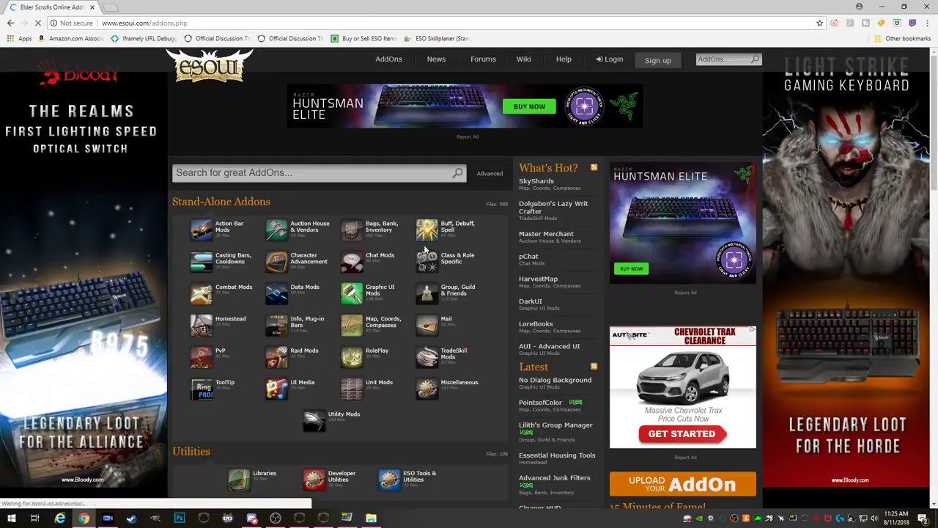
pyautogui.click(437, 239)
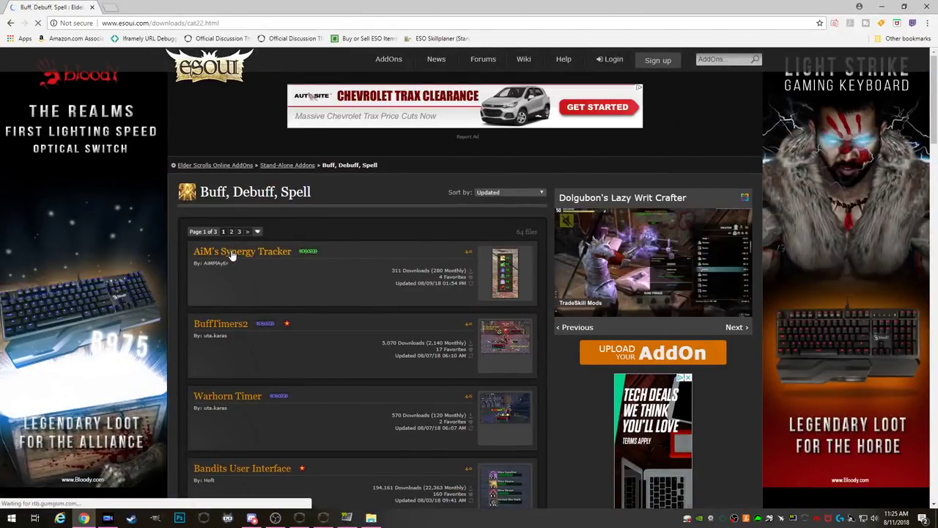
pyautogui.click(231, 253)
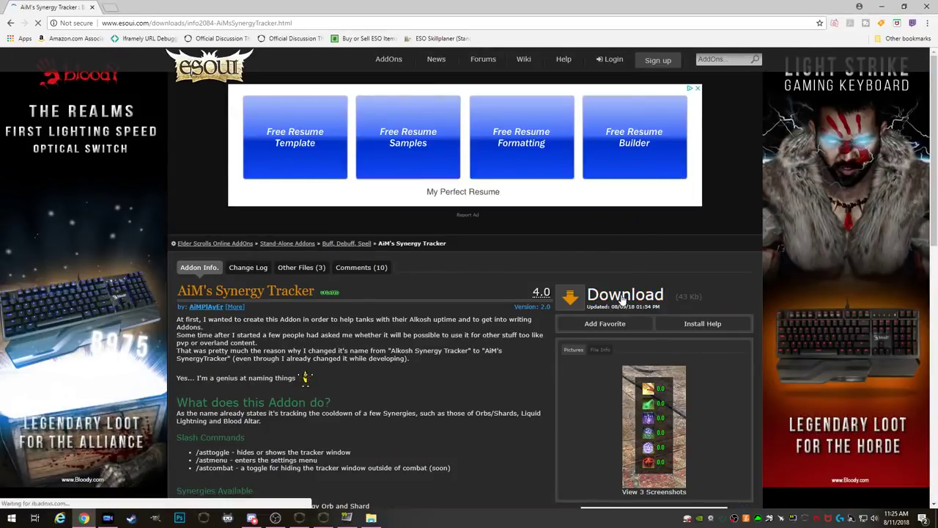
pyautogui.click(626, 298)
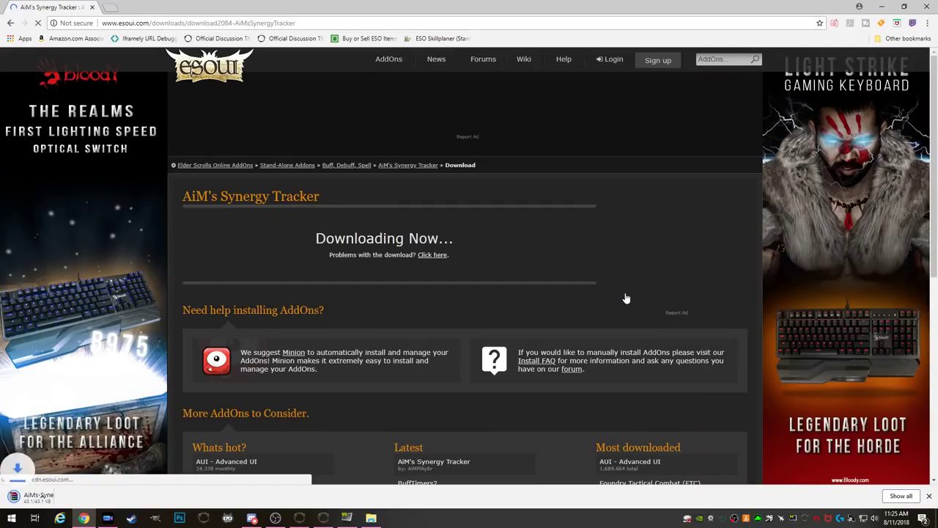
# - Open the downloaded AiM's Synergy Tracker archive in WinRAR, dismissing the licence reminder, and bring up the extraction options for its AiMs-Synergy-Tracker folder
pyautogui.click(57, 499)
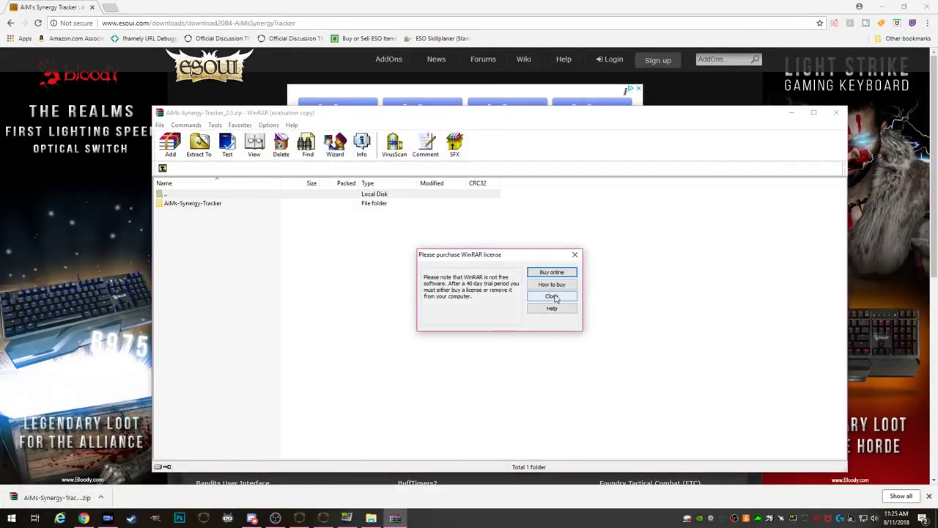
pyautogui.click(553, 296)
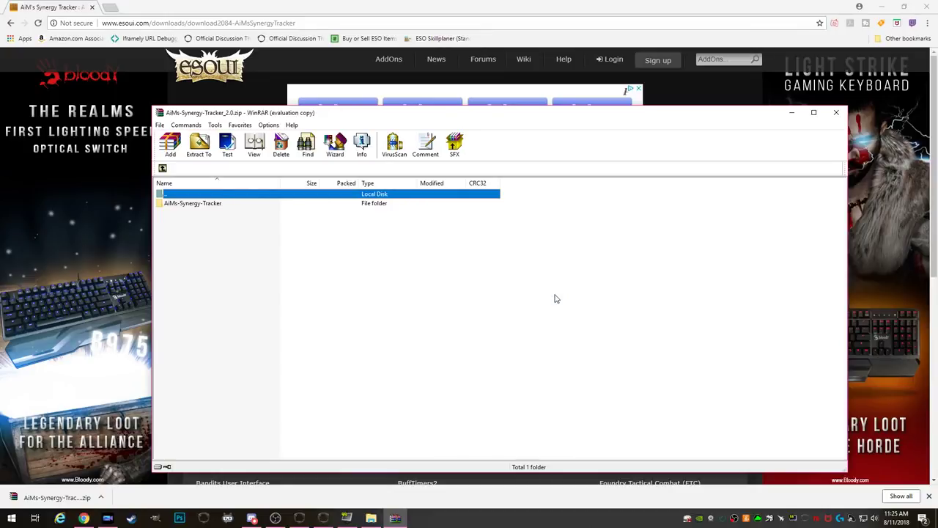
pyautogui.click(190, 206)
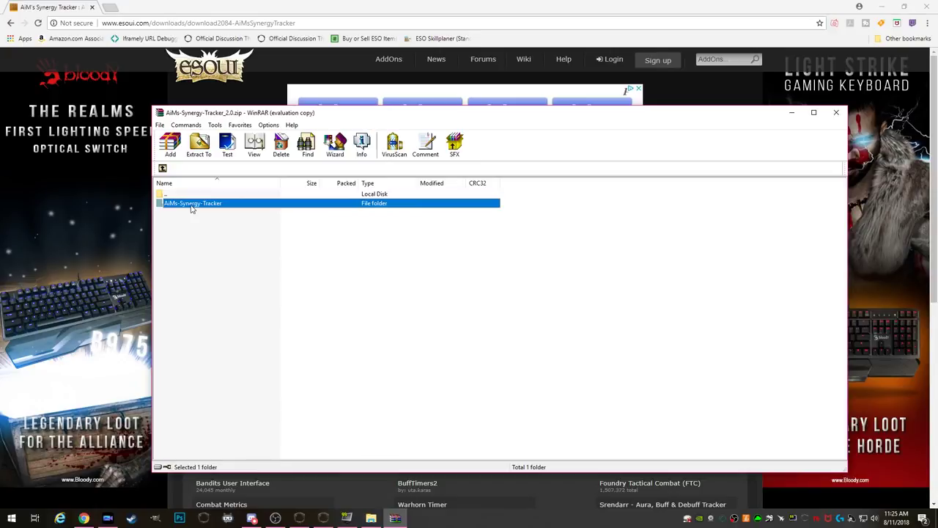
pyautogui.click(199, 144)
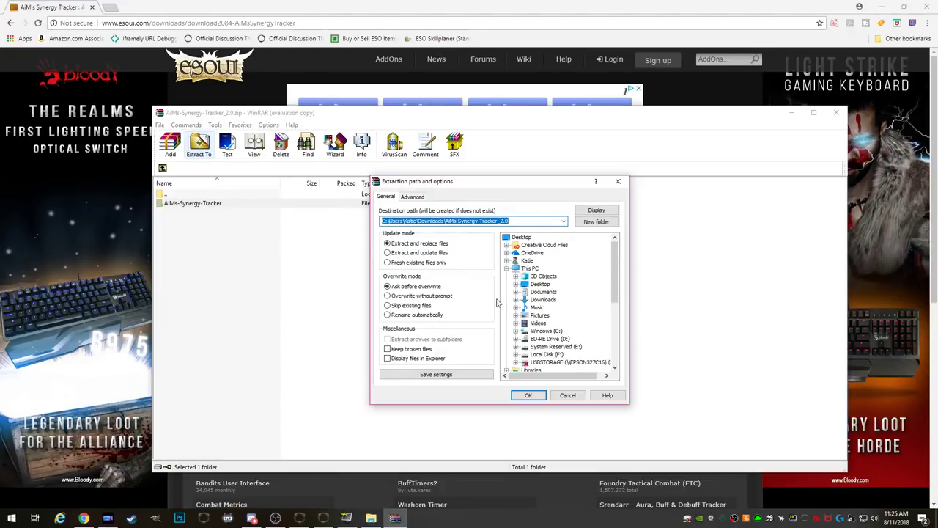
# - Extract the folder into the AddOns folder under Documents, Elder Scrolls Online, live on drive C, and close the archive
pyautogui.click(515, 332)
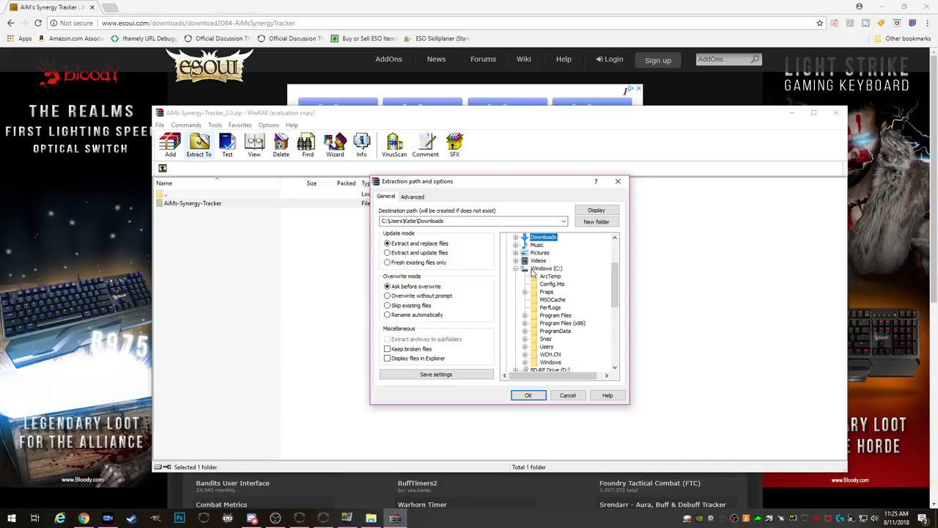
pyautogui.click(525, 347)
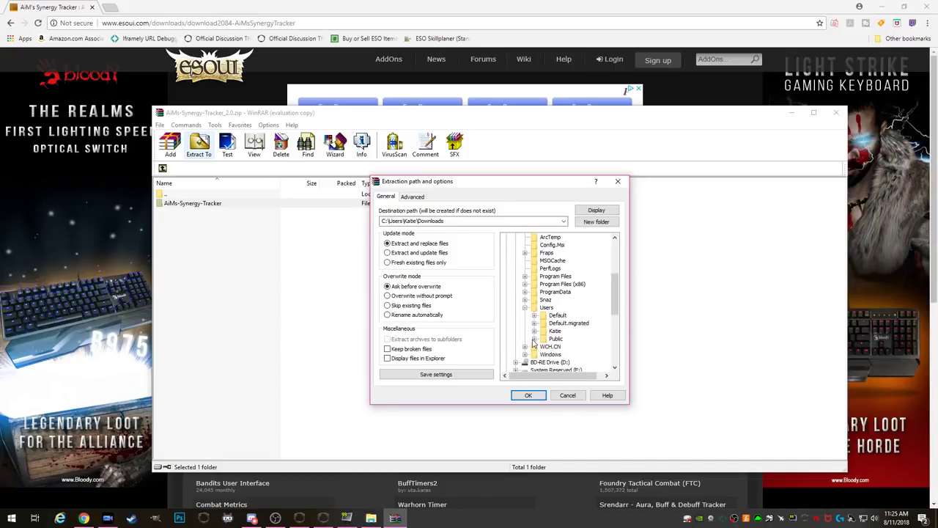
pyautogui.click(535, 331)
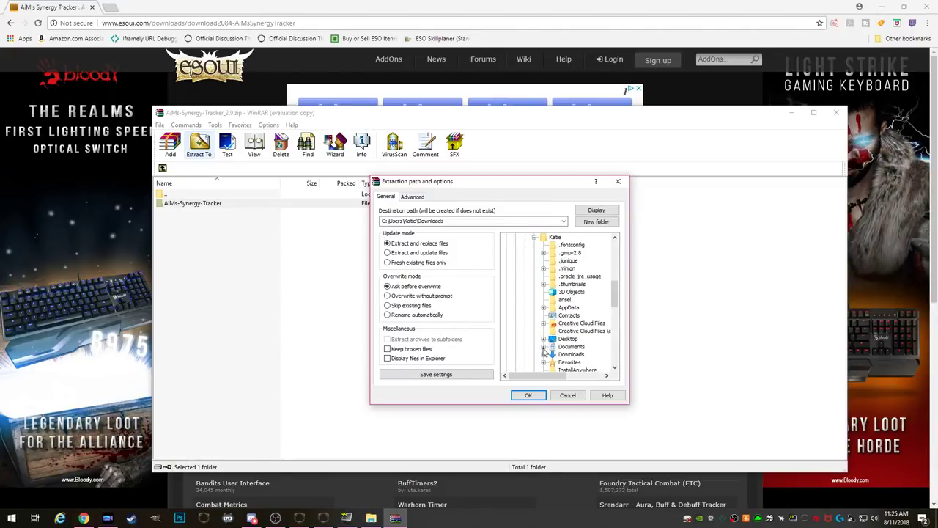
pyautogui.click(543, 347)
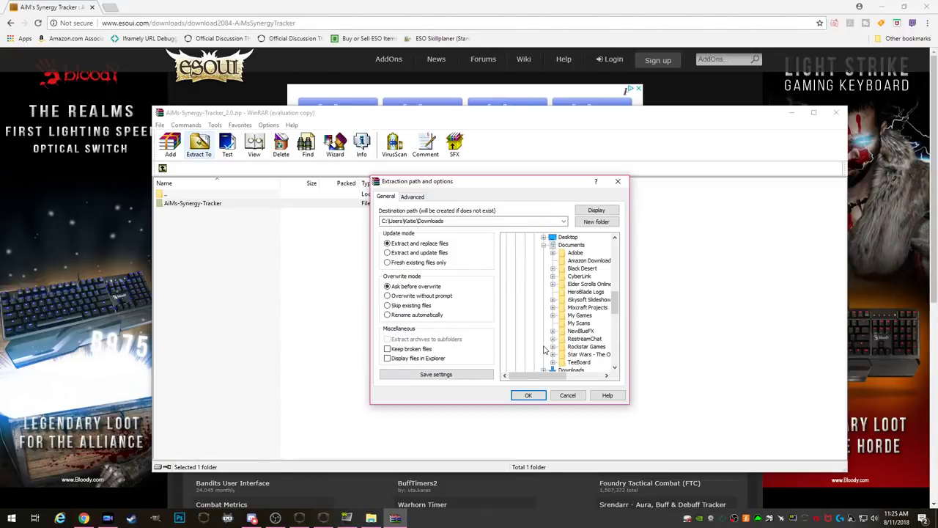
pyautogui.click(553, 284)
pyautogui.click(562, 293)
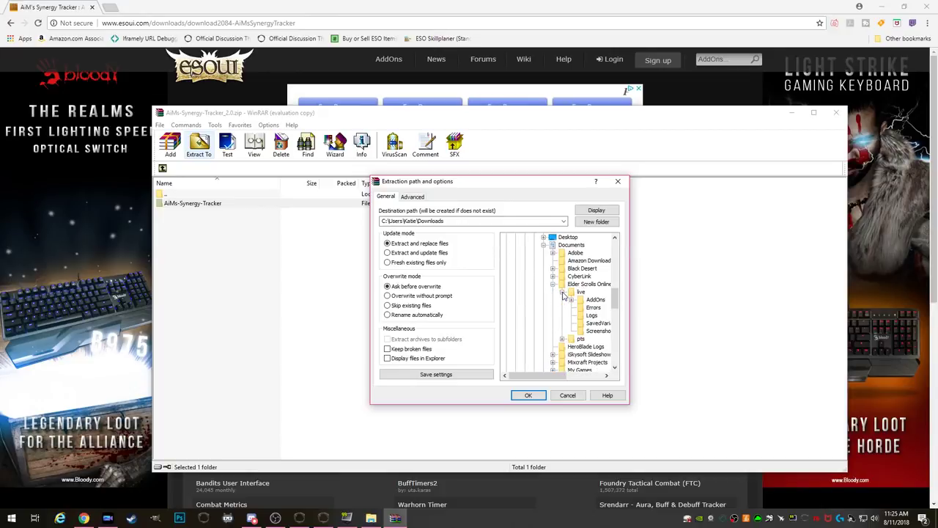
pyautogui.click(595, 300)
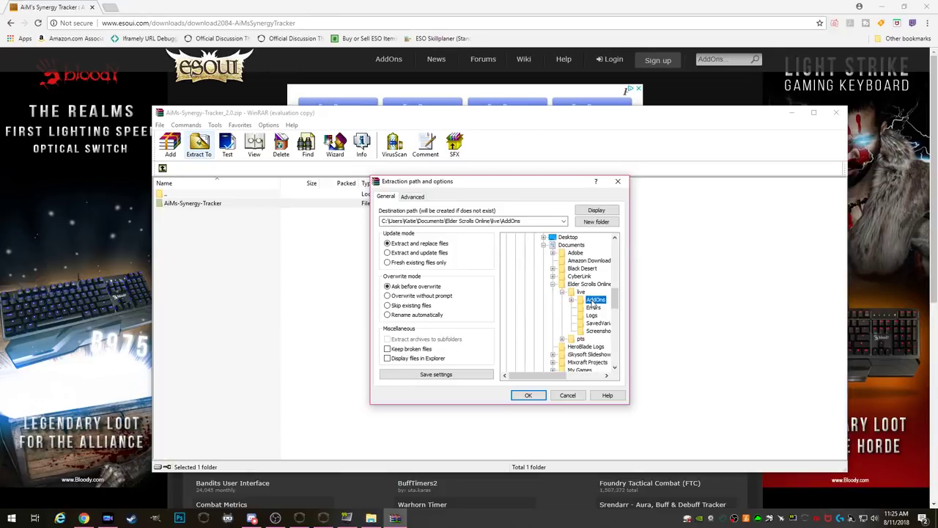
pyautogui.click(529, 395)
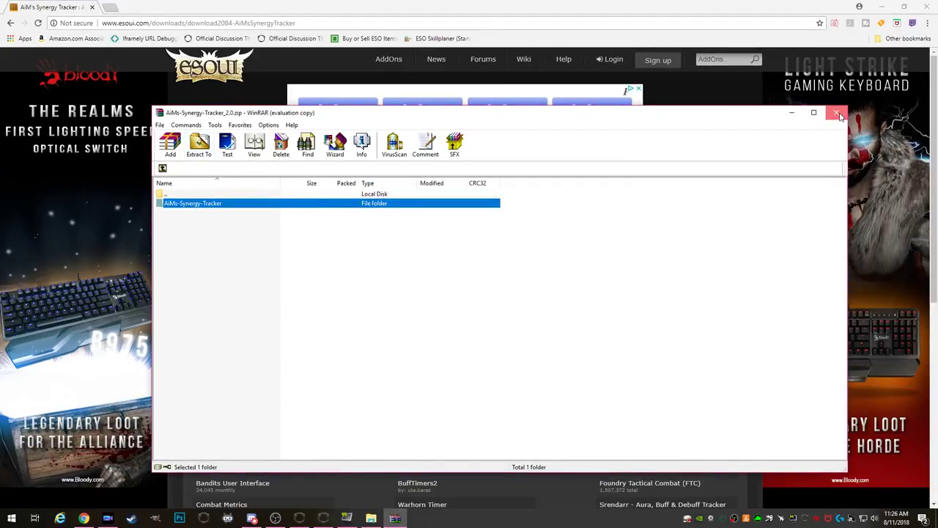
pyautogui.click(838, 114)
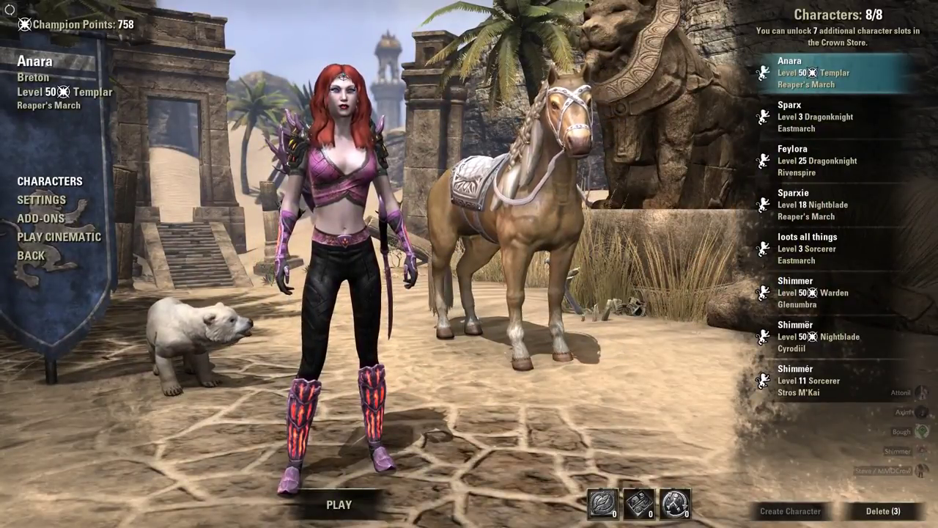
# - Look through the in-game add-ons list and switch Allow out of date add-ons off and back on
pyautogui.click(25, 217)
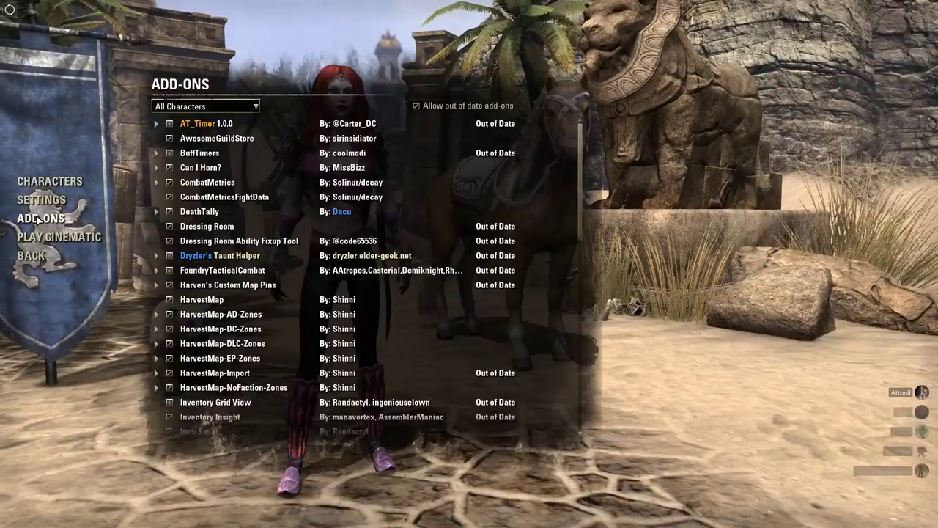
pyautogui.scroll(-10, 431, 305)
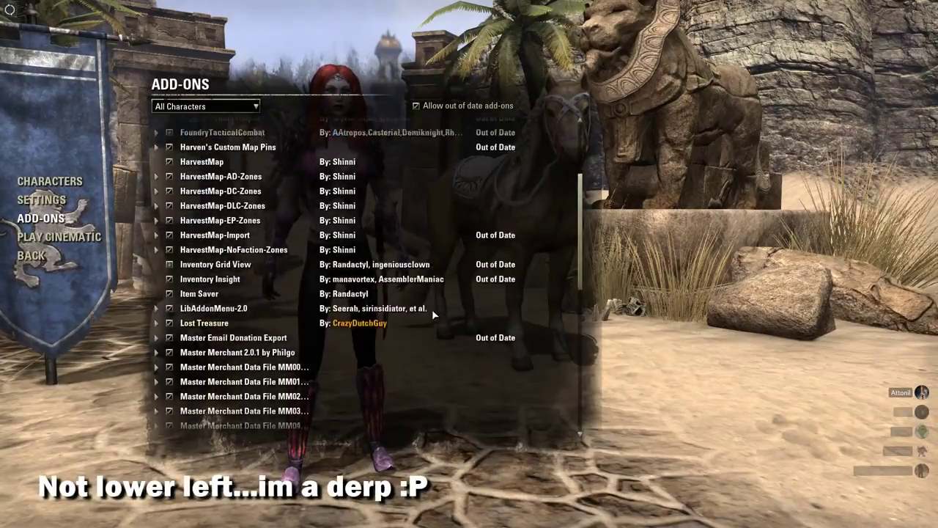
pyautogui.scroll(9, 435, 320)
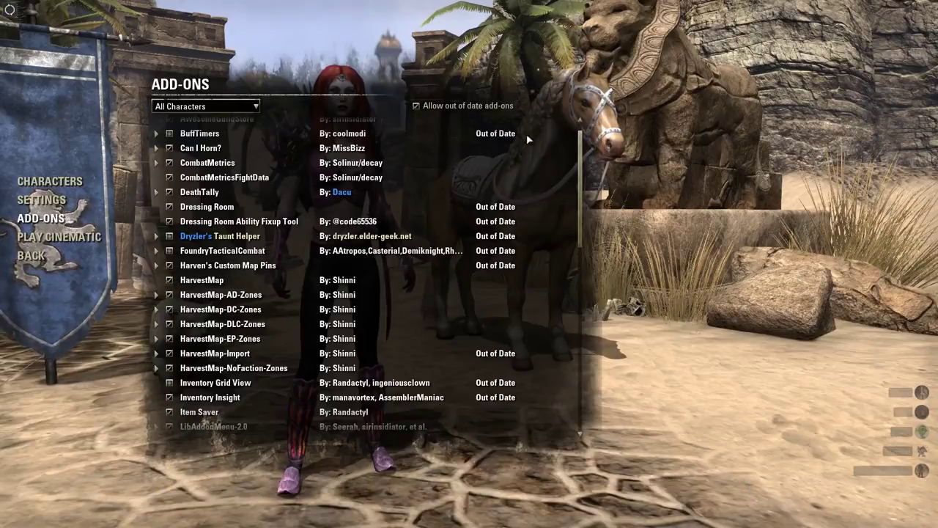
pyautogui.click(418, 106)
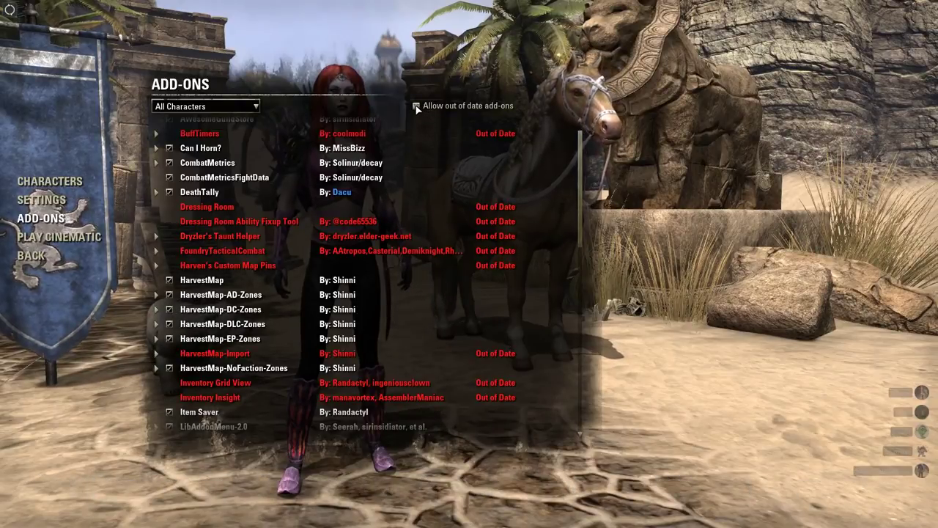
pyautogui.click(416, 107)
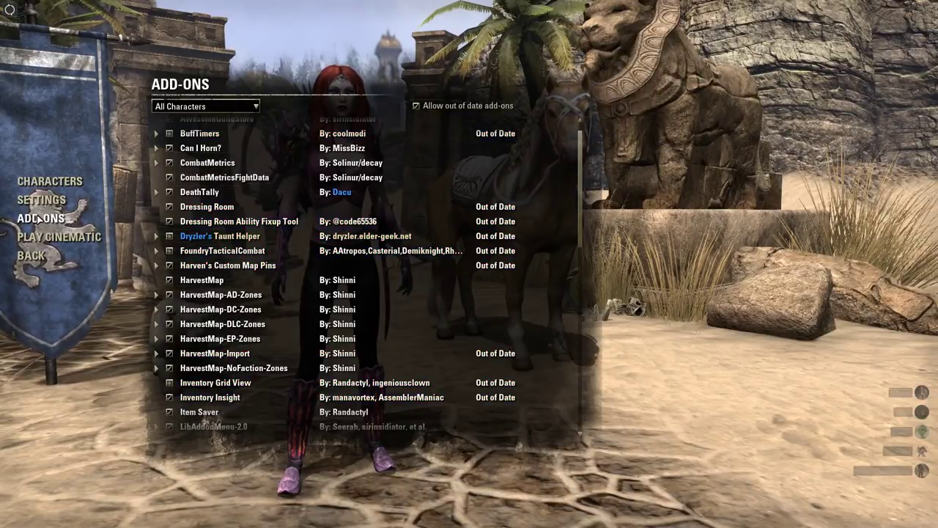
# - Return to the character list, enter the game with the selected Templar, and dismiss the HarvestMapImport and TamrielTradeCentre error messages
pyautogui.click(50, 183)
pyautogui.click(335, 503)
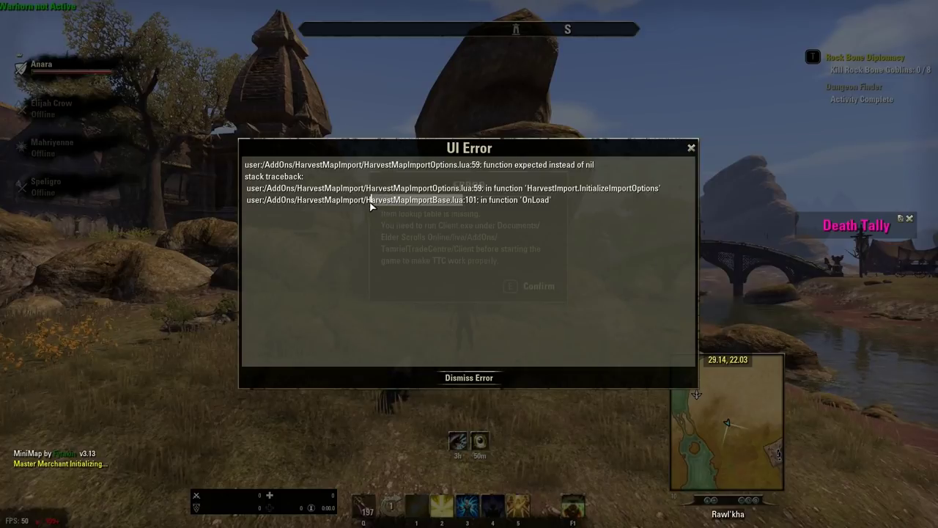
pyautogui.click(487, 279)
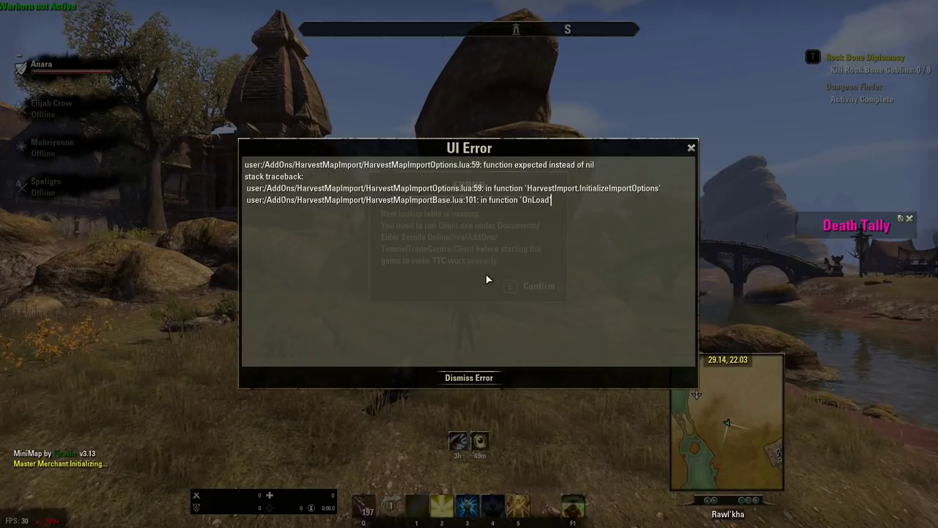
pyautogui.click(477, 379)
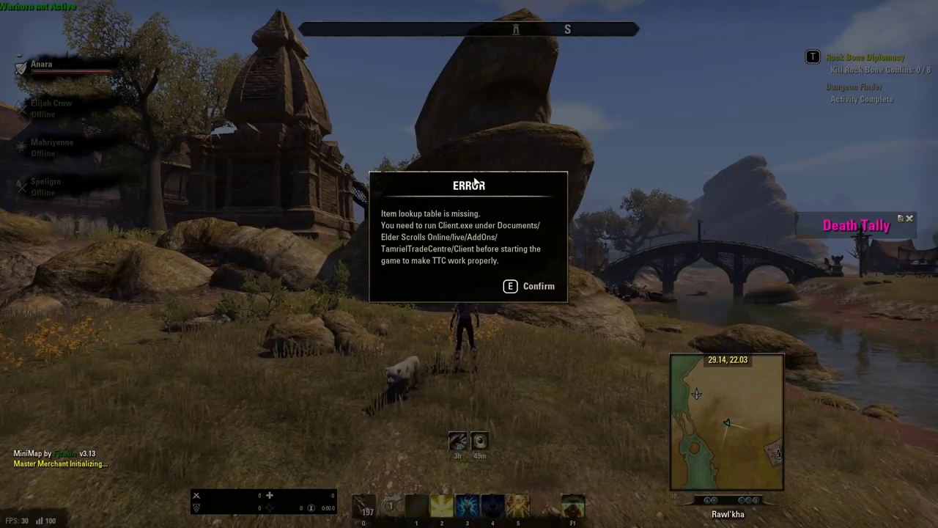
pyautogui.click(544, 290)
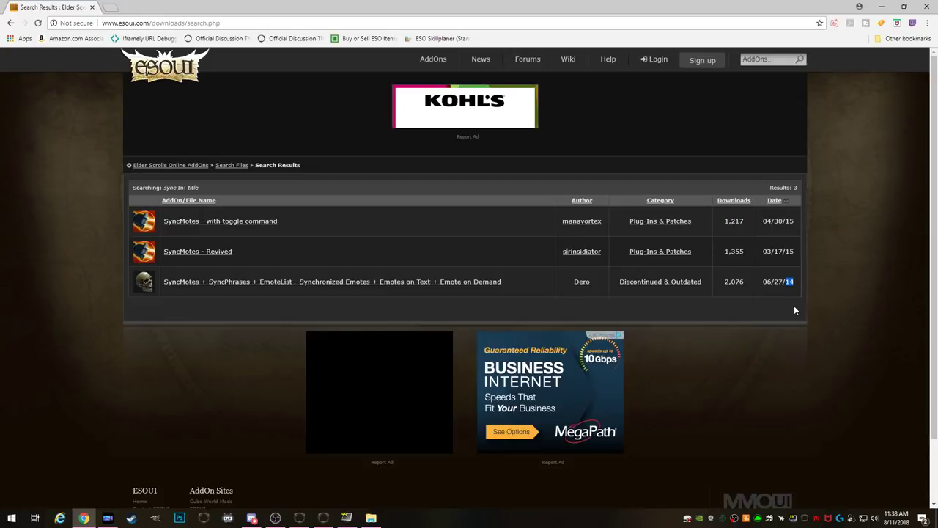
# - On ESOUI, examine the dates of the SyncMotes search results and the SyncMotes - with toggle command page, and return to the add-ons overview
pyautogui.doubleClick(790, 251)
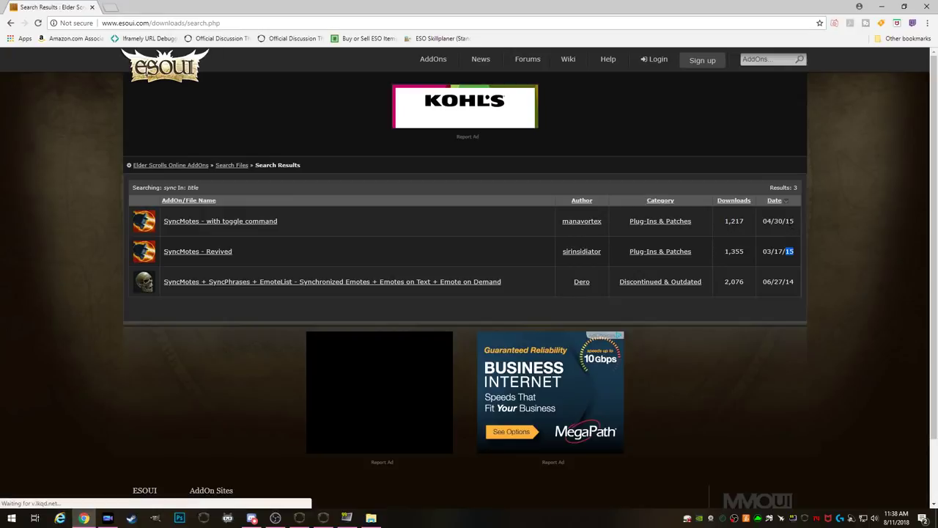
pyautogui.doubleClick(790, 221)
pyautogui.click(255, 221)
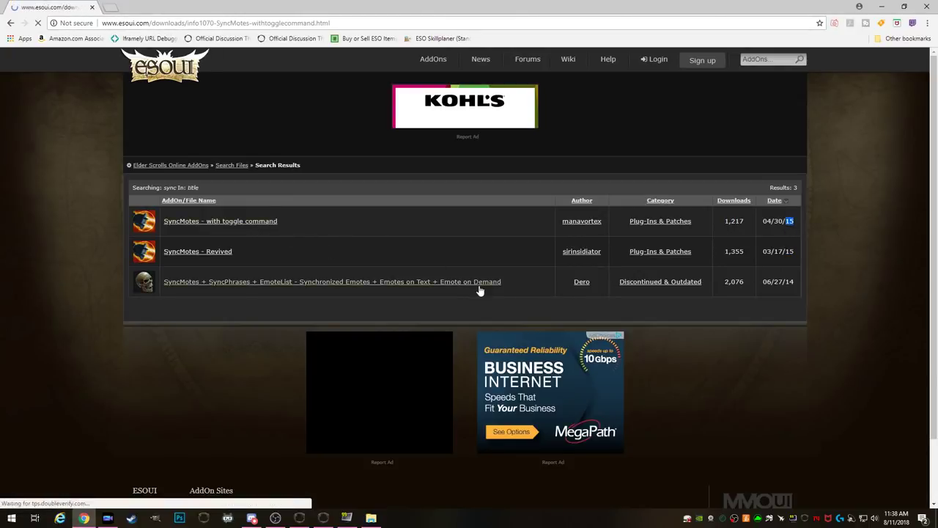
pyautogui.scroll(-3, 500, 323)
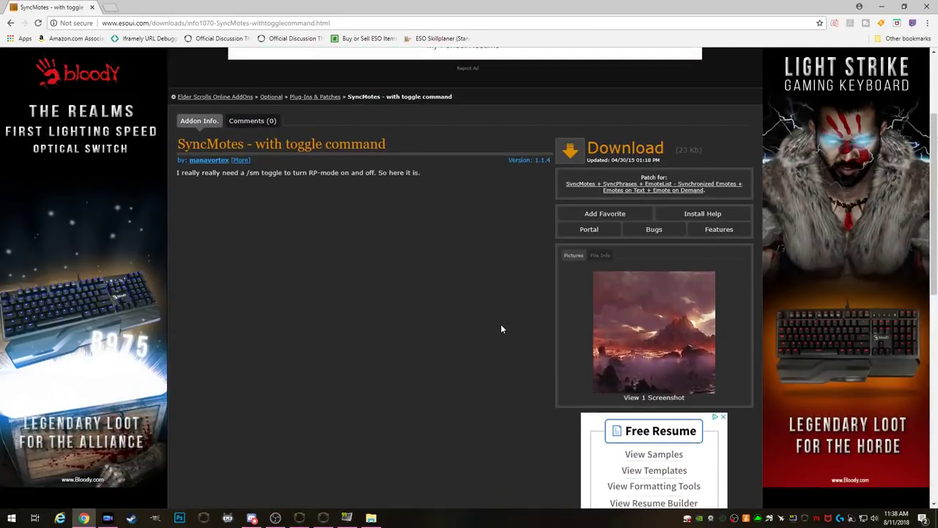
pyautogui.hotkey('alt', 'Left')
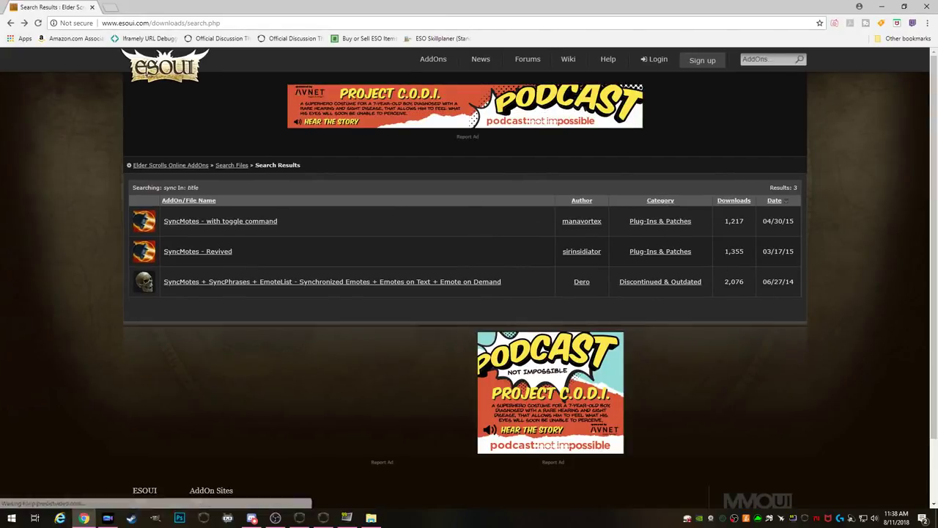
pyautogui.click(189, 73)
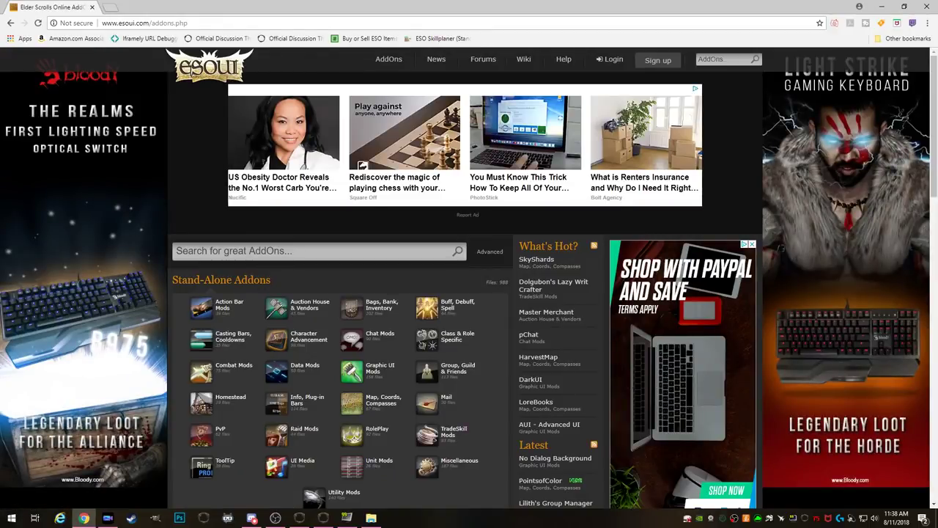
# - Go to minion.mmoui.com and download the 64-bit Windows version of Minion 3
pyautogui.click(151, 23)
pyautogui.write('minion.mmoui.com')
pyautogui.press('Return')
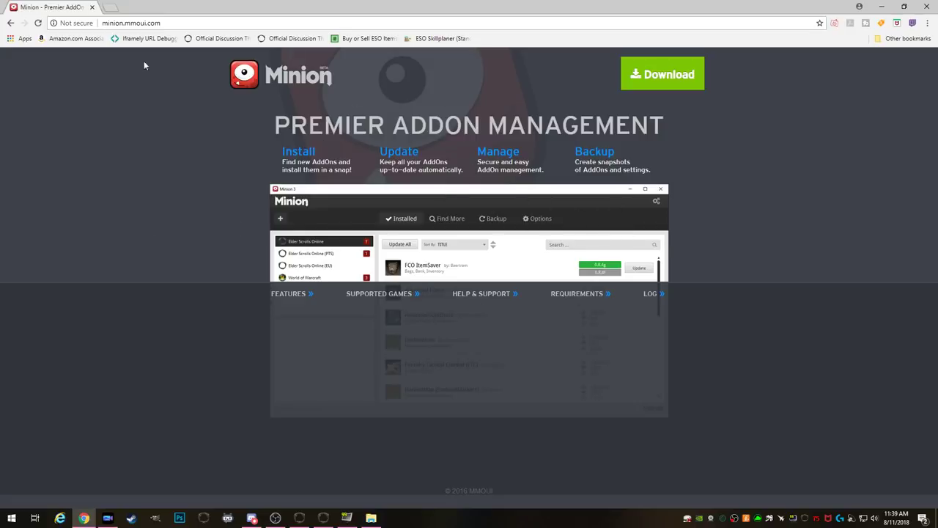
pyautogui.moveTo(162, 23); pyautogui.dragTo(108, 22)
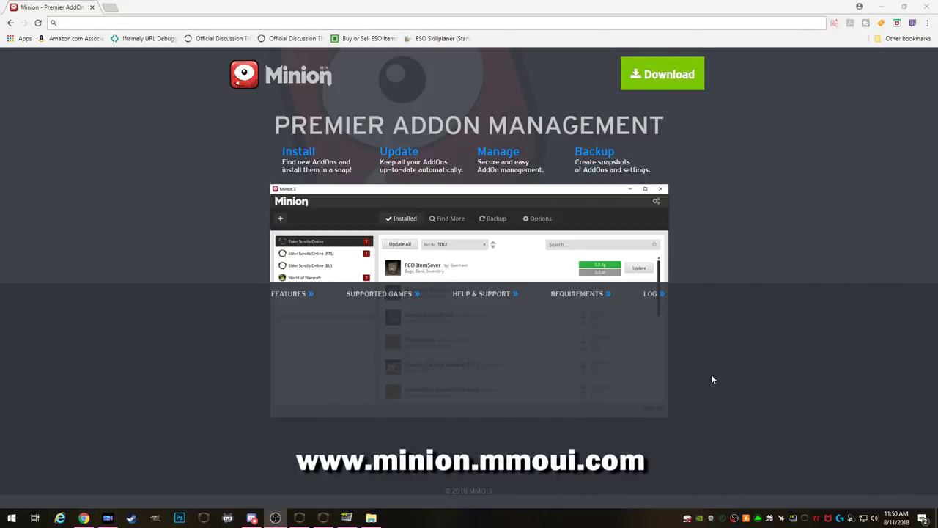
pyautogui.click(189, 23)
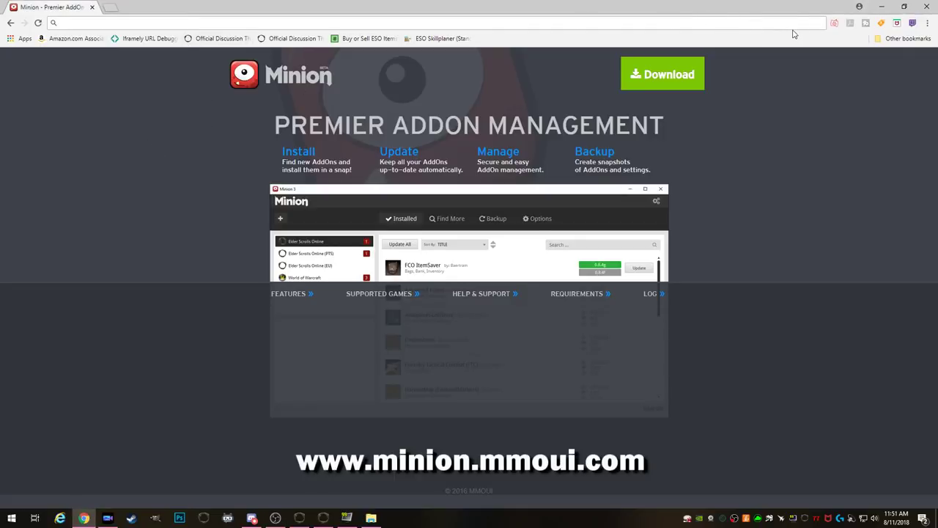
pyautogui.click(682, 62)
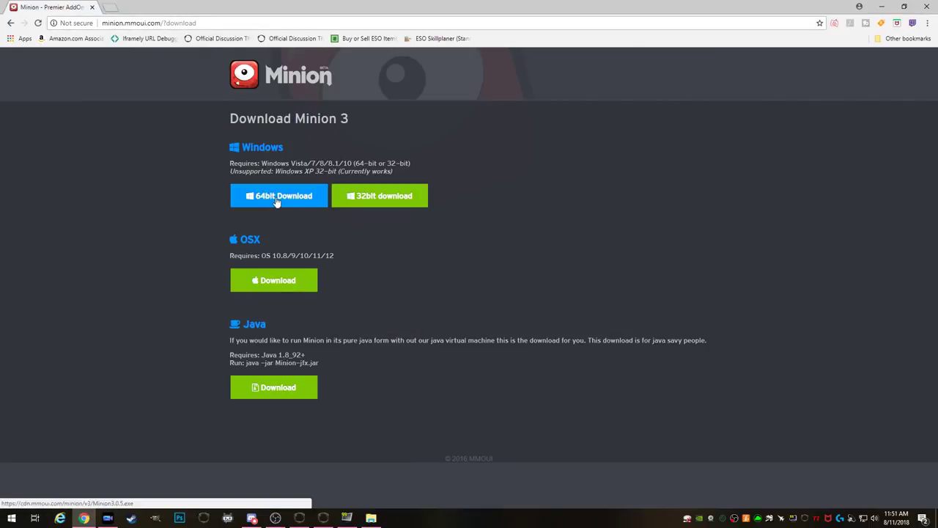
pyautogui.click(277, 201)
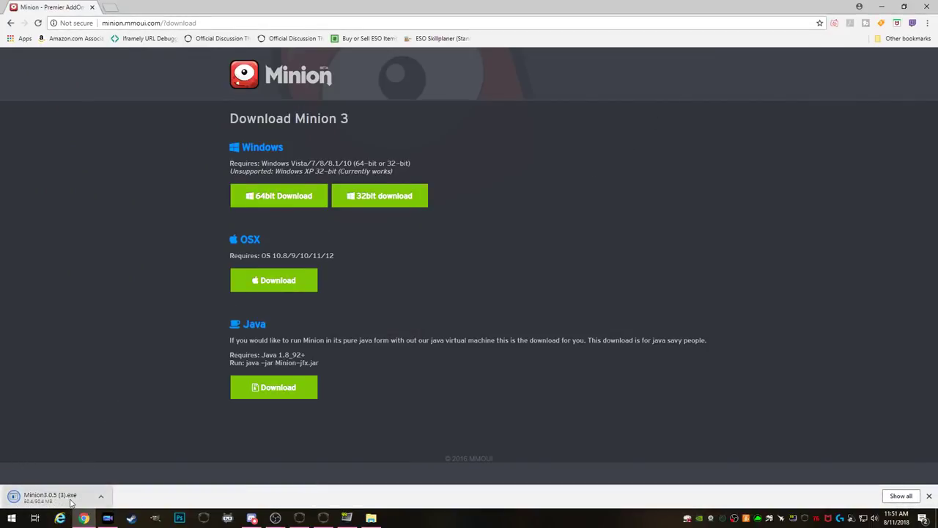
# - Run the downloaded Minion installer, keep the proposed destination and Start Menu folders, install over the existing folder, and launch Minion
pyautogui.click(51, 497)
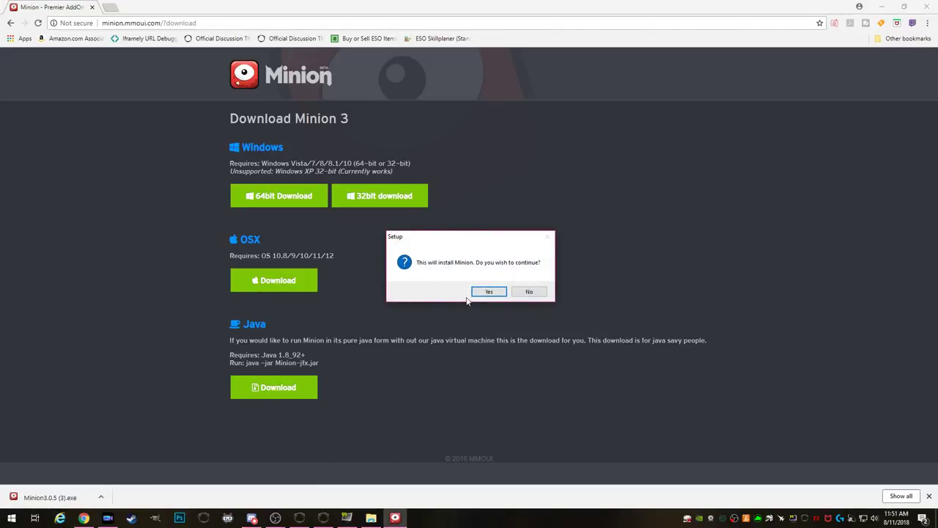
pyautogui.click(488, 292)
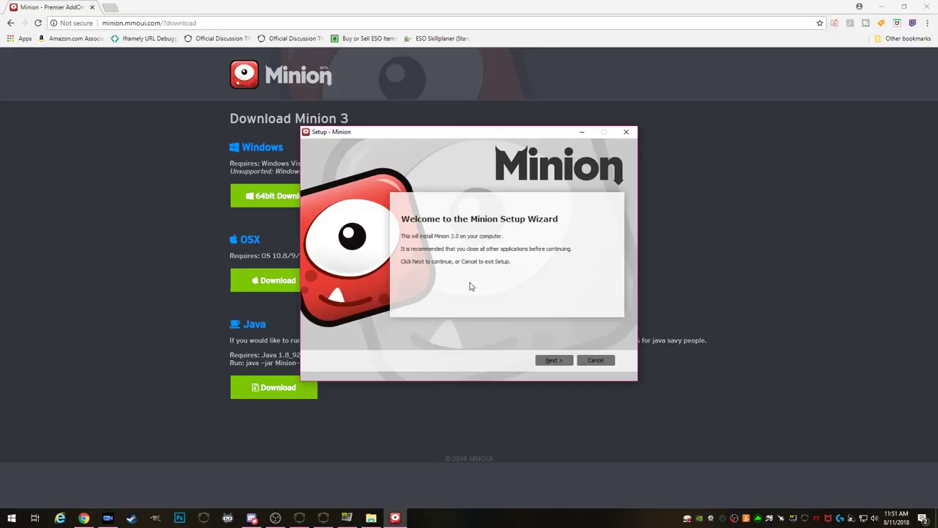
pyautogui.click(554, 360)
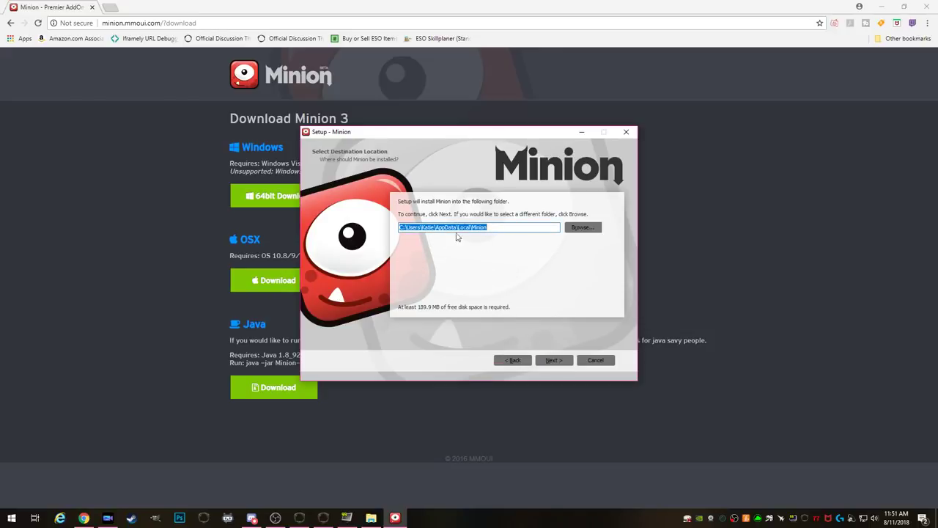
pyautogui.click(552, 360)
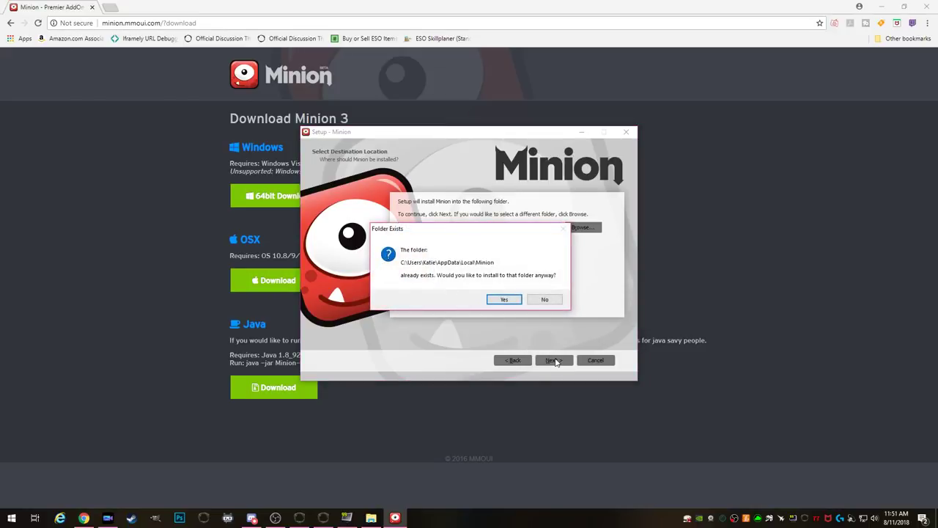
pyautogui.click(504, 300)
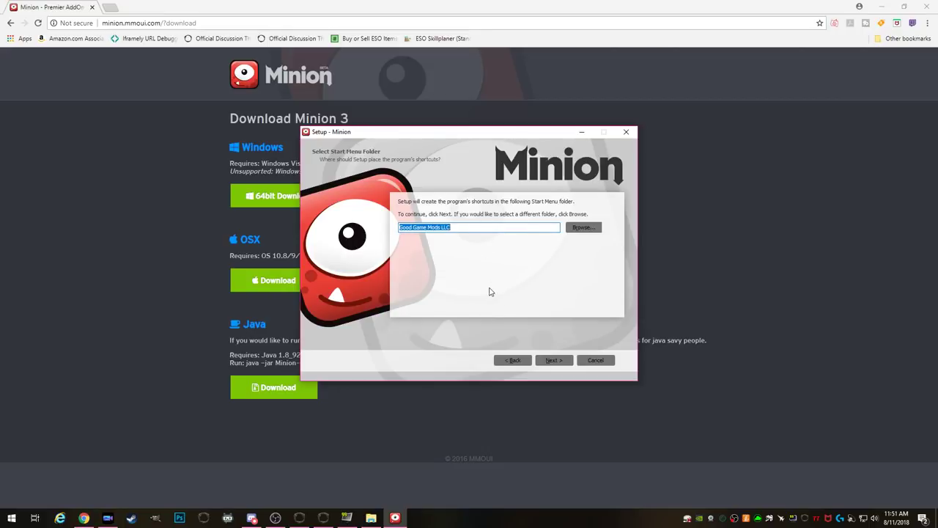
pyautogui.click(552, 360)
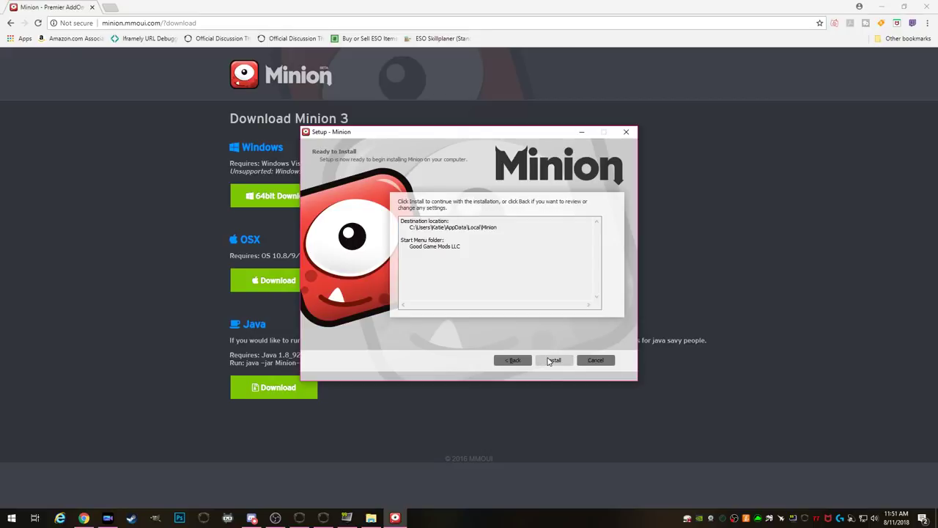
pyautogui.click(551, 360)
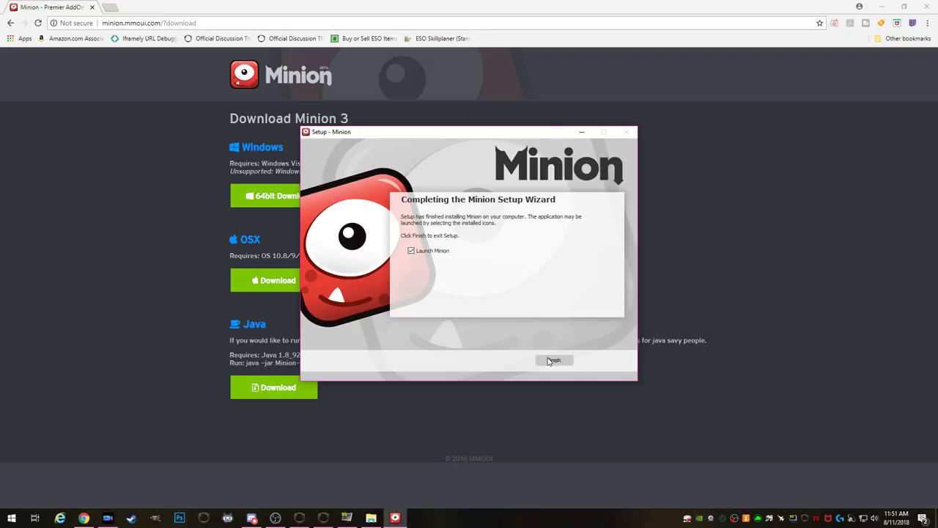
pyautogui.click(551, 361)
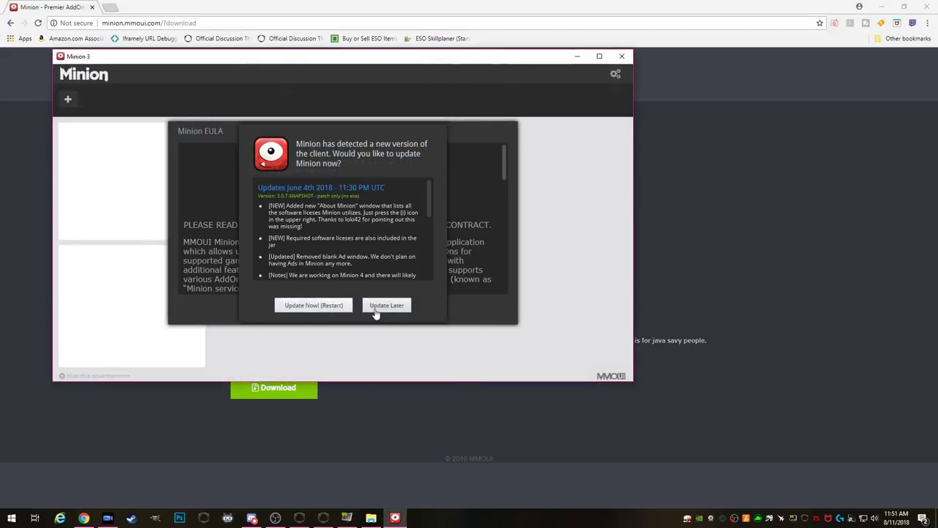
# - Complete Minion's first launch by postponing the client update, accepting the EULA, and scanning drives C, D, E and F for Elder Scrolls Online and World of Warcraft
pyautogui.click(383, 308)
pyautogui.click(290, 309)
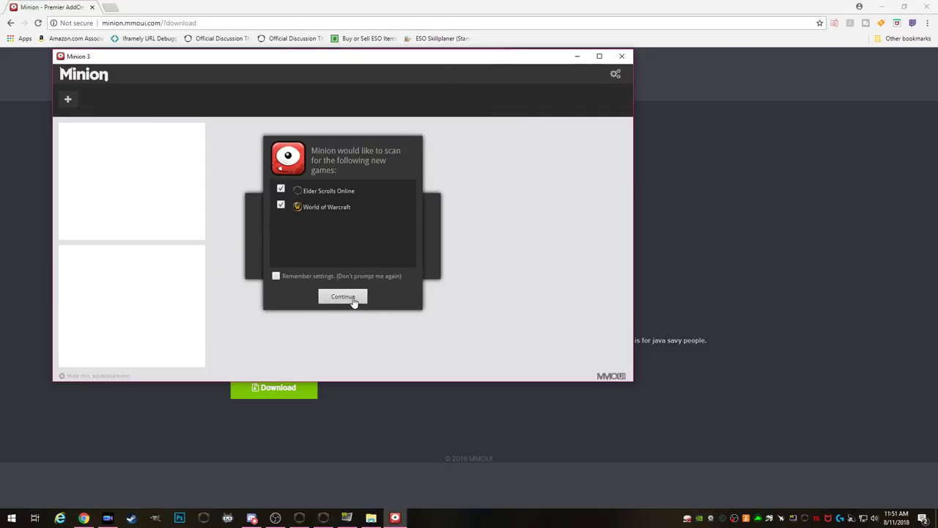
pyautogui.click(351, 299)
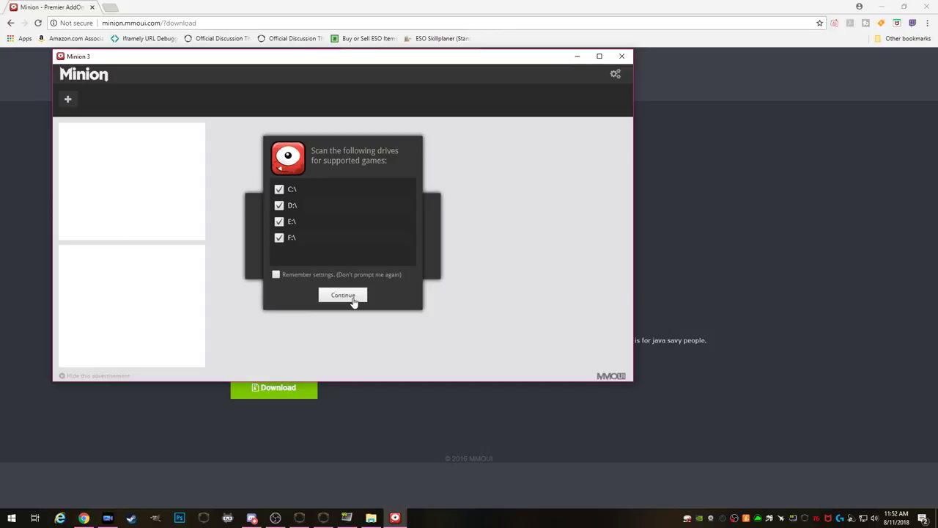
pyautogui.click(343, 296)
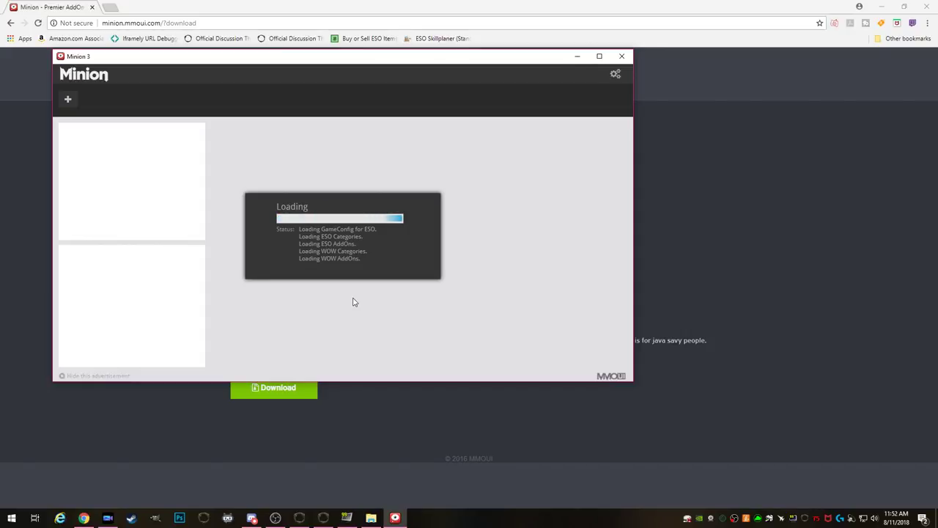
pyautogui.click(334, 246)
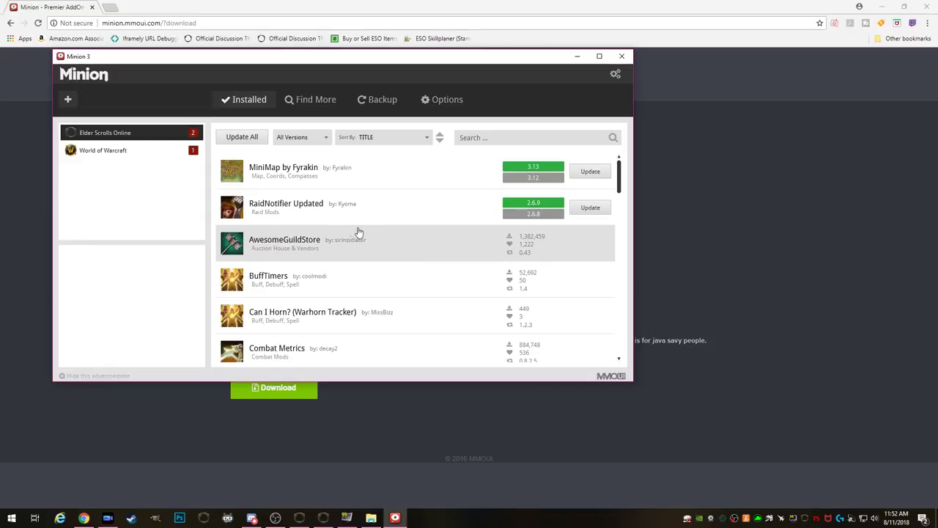
# - Update the Elder Scrolls Online add-ons MiniMap by Fyrakin and RaidNotifier Updated, and look through the list of installed add-ons
pyautogui.click(591, 171)
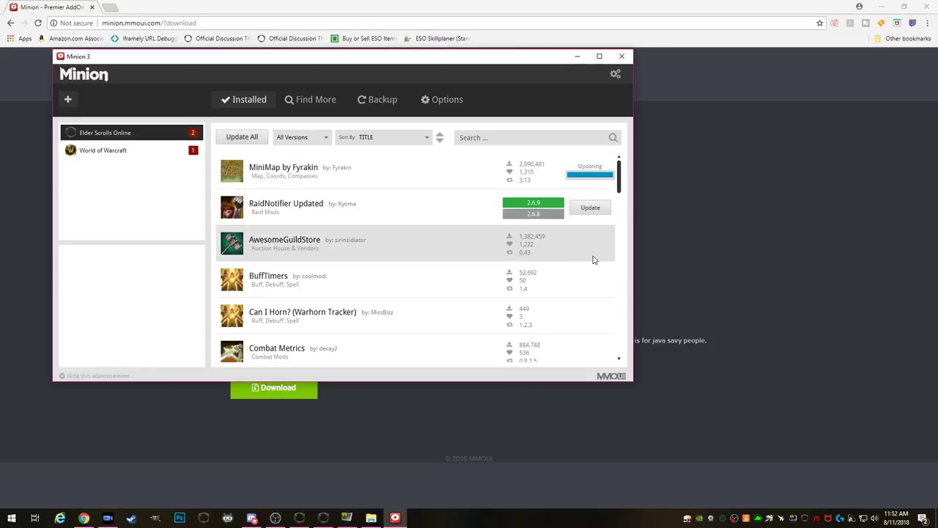
pyautogui.click(592, 173)
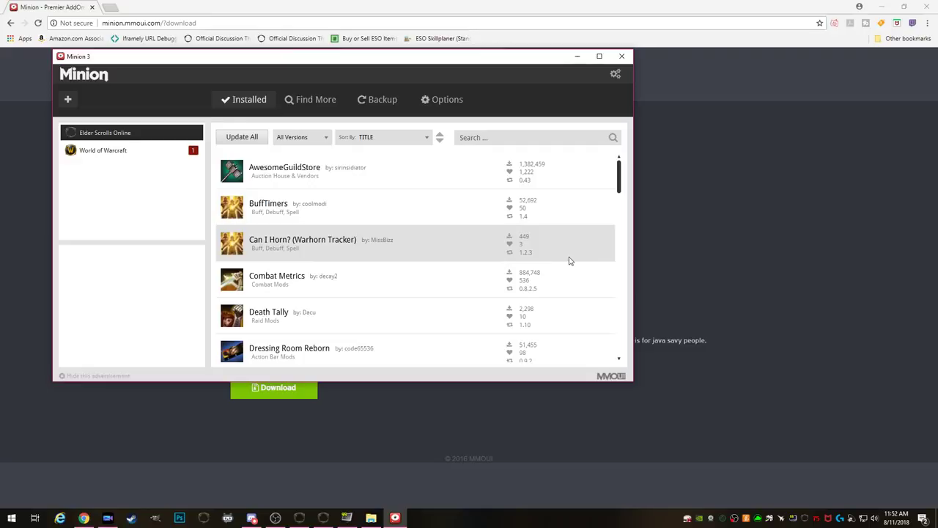
pyautogui.scroll(-2, 579, 266)
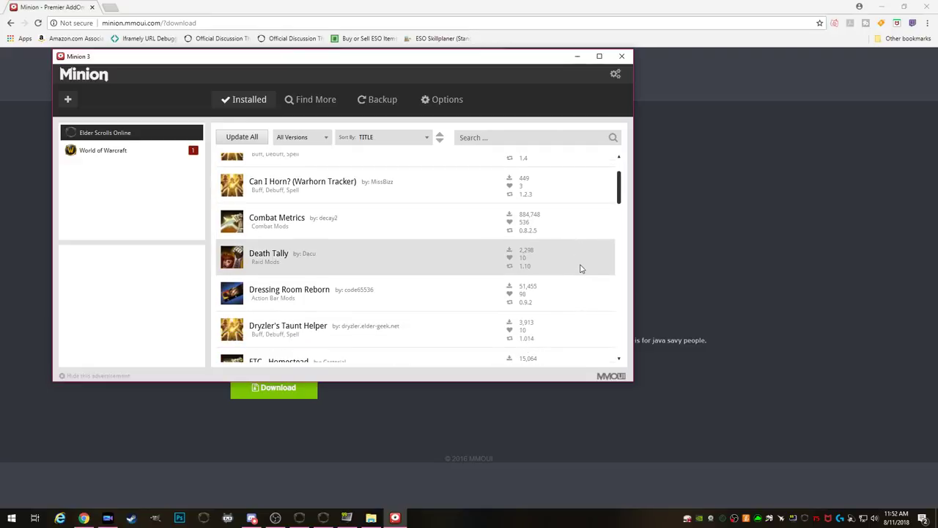
pyautogui.scroll(1, 580, 266)
pyautogui.scroll(1, 583, 267)
pyautogui.scroll(-1, 584, 267)
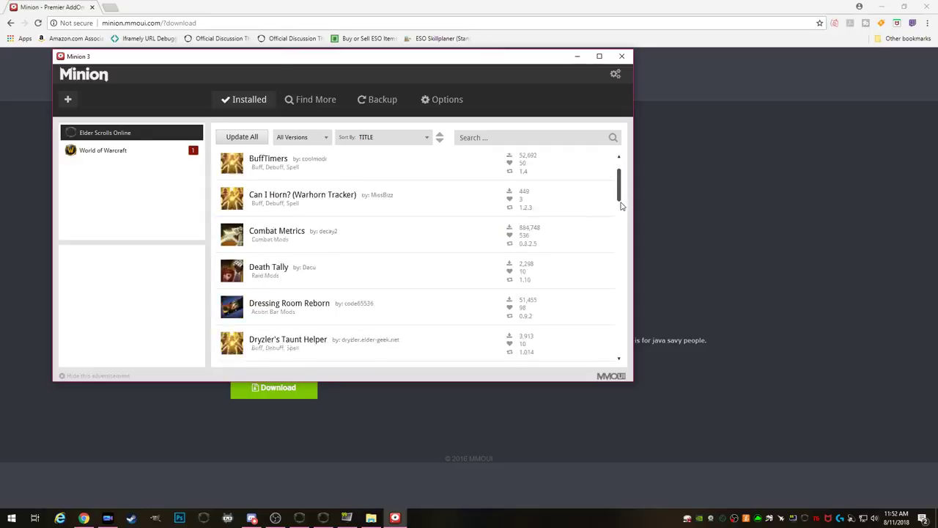
pyautogui.moveTo(619, 184)
pyautogui.mouseDown()
pyautogui.moveTo(622, 360)
pyautogui.moveTo(620, 176)
pyautogui.mouseUp()
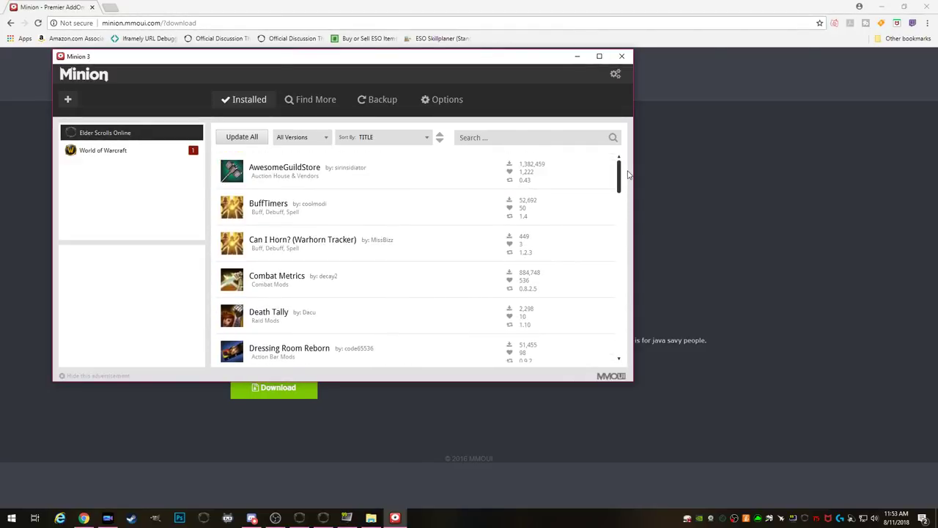
# - Filter the add-ons available for Elder Scrolls Online to the Graphic UI Mods category
pyautogui.click(306, 102)
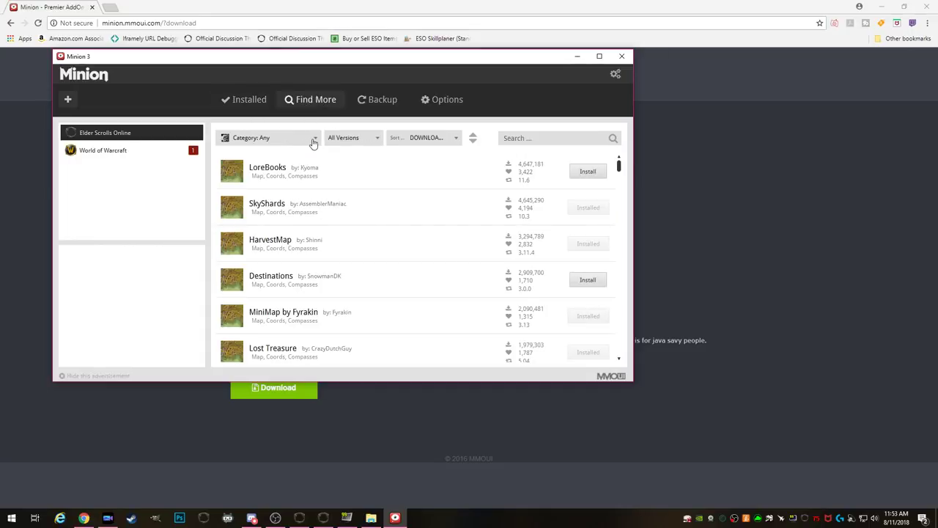
pyautogui.click(313, 143)
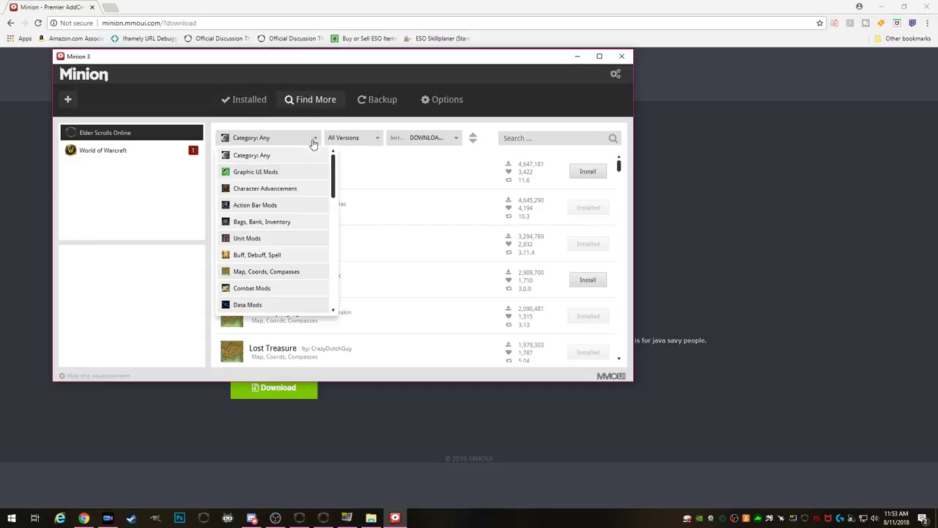
pyautogui.click(279, 175)
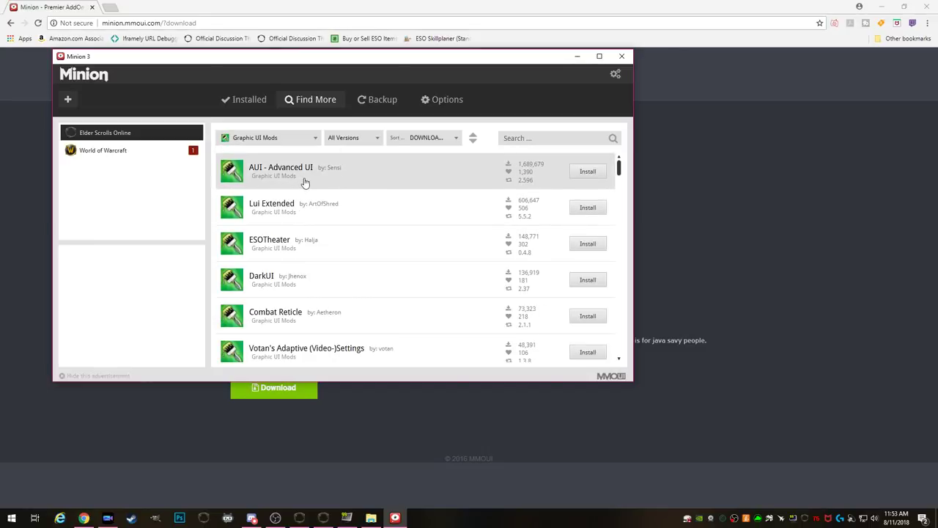
# - Look through the description of AUI - Advanced UI, install the add-on, and close its details
pyautogui.click(305, 183)
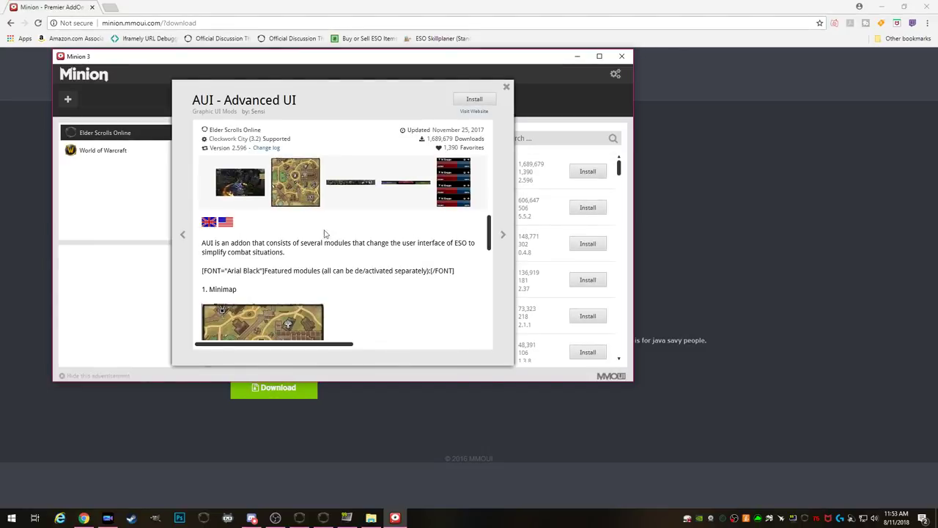
pyautogui.scroll(-5, 350, 268)
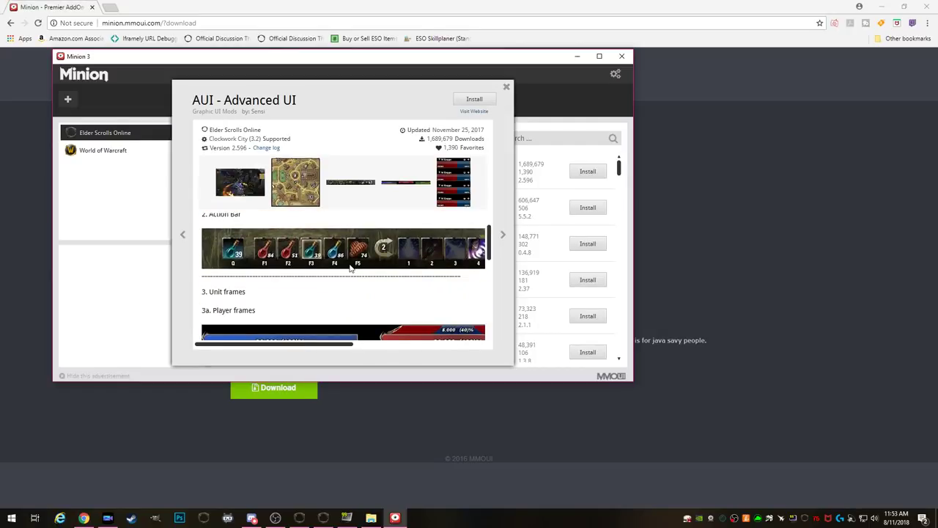
pyautogui.scroll(-2, 350, 268)
pyautogui.scroll(6, 352, 270)
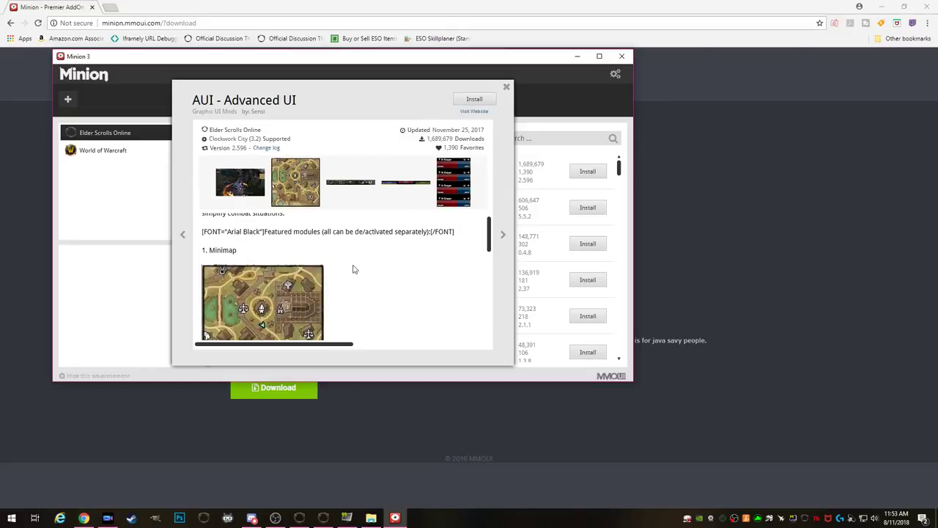
pyautogui.click(473, 101)
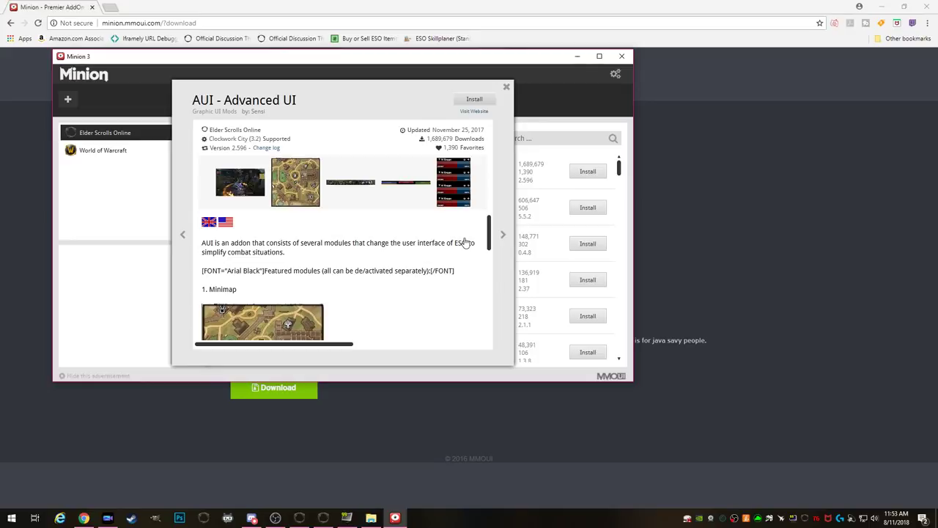
pyautogui.click(505, 87)
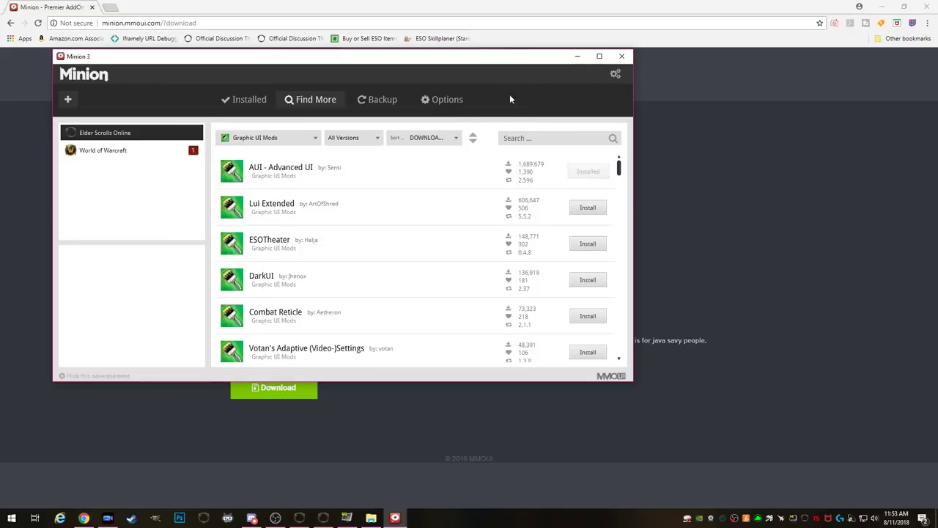
# - Check the AUI - Advanced UI entry among the installed add-ons, and view the Elder Scrolls Online options and the available Graphic UI Mods
pyautogui.click(261, 104)
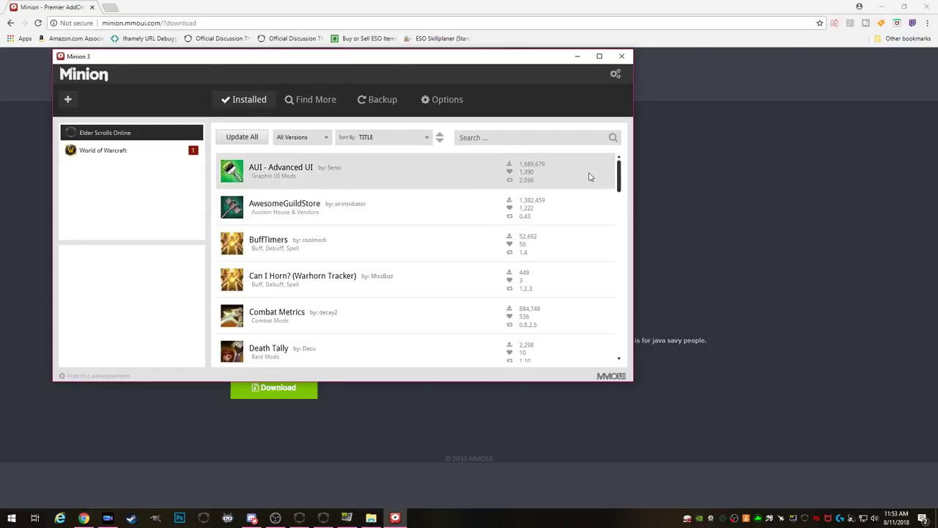
pyautogui.click(424, 175)
pyautogui.click(505, 87)
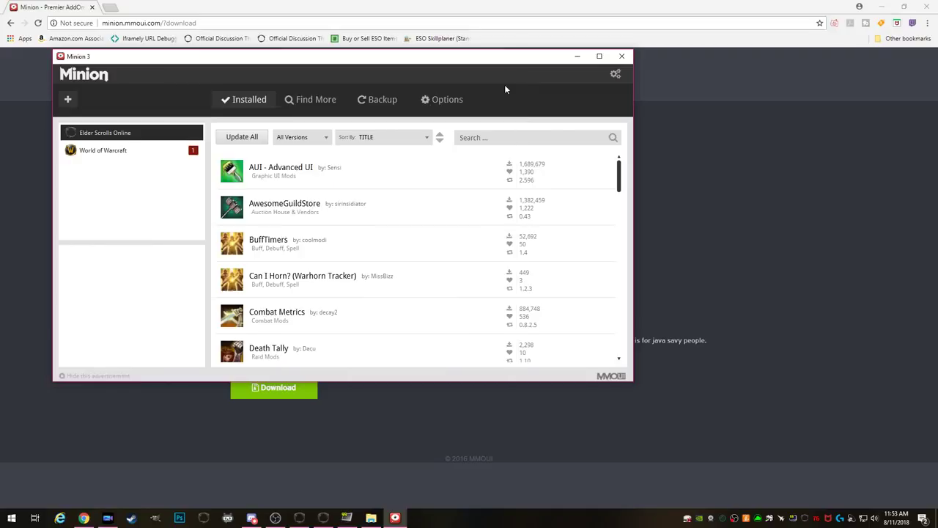
pyautogui.click(441, 104)
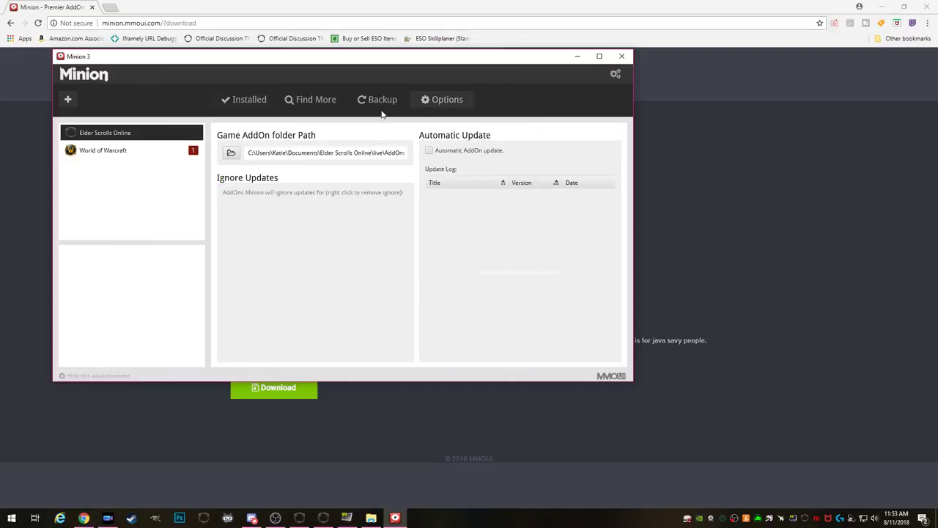
pyautogui.click(325, 104)
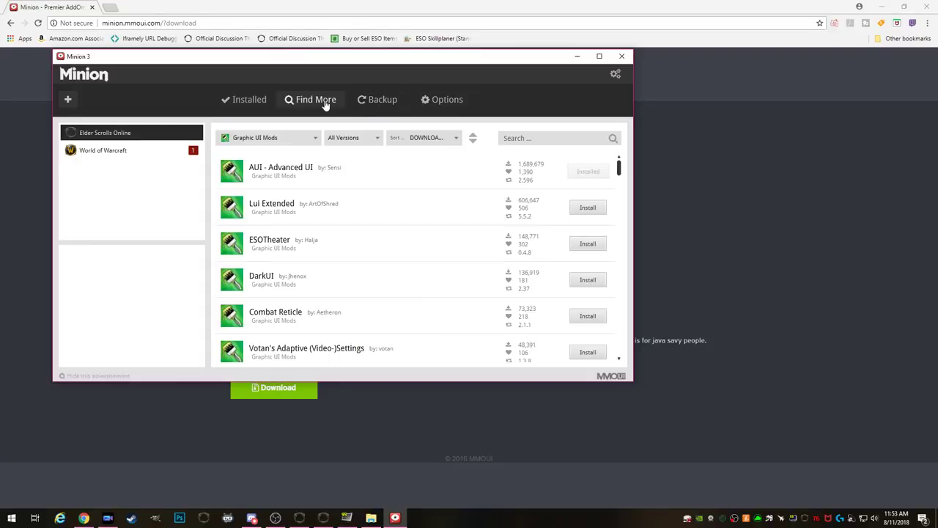
# - Look through the screenshots of MiniMap by Fyrakin from the list of installed add-ons, and close its details
pyautogui.click(251, 104)
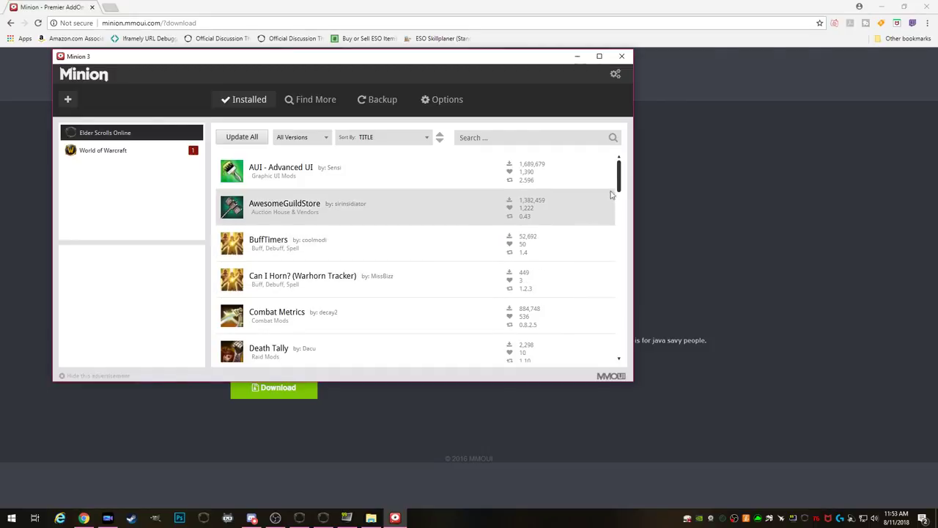
pyautogui.click(504, 139)
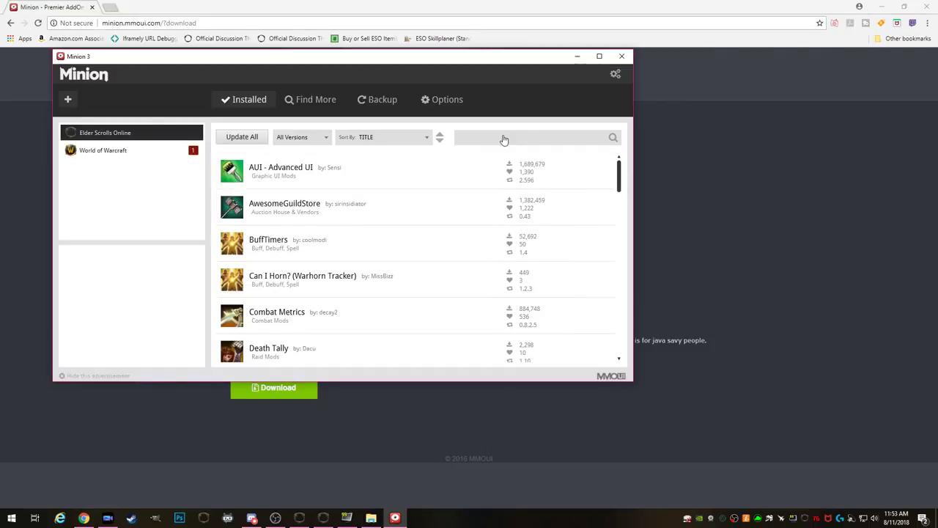
pyautogui.scroll(-4, 384, 168)
pyautogui.scroll(-1, 551, 279)
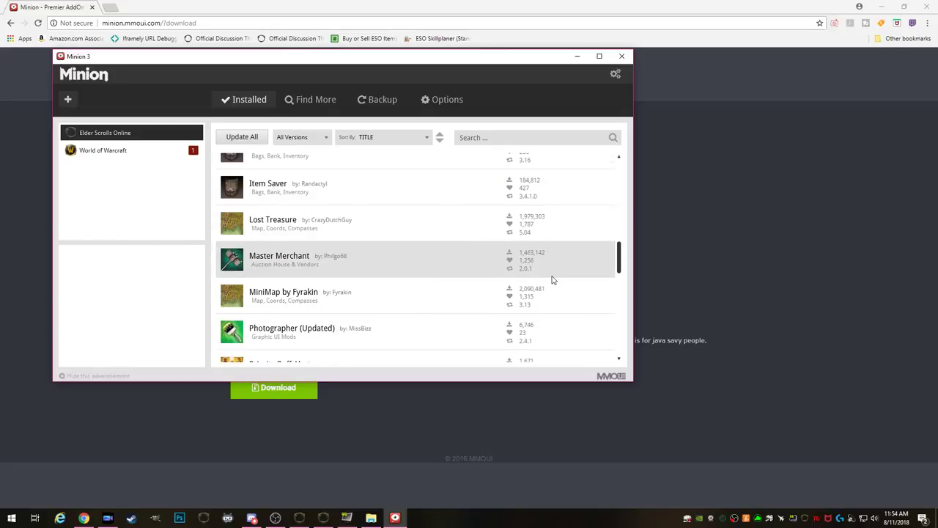
pyautogui.click(280, 313)
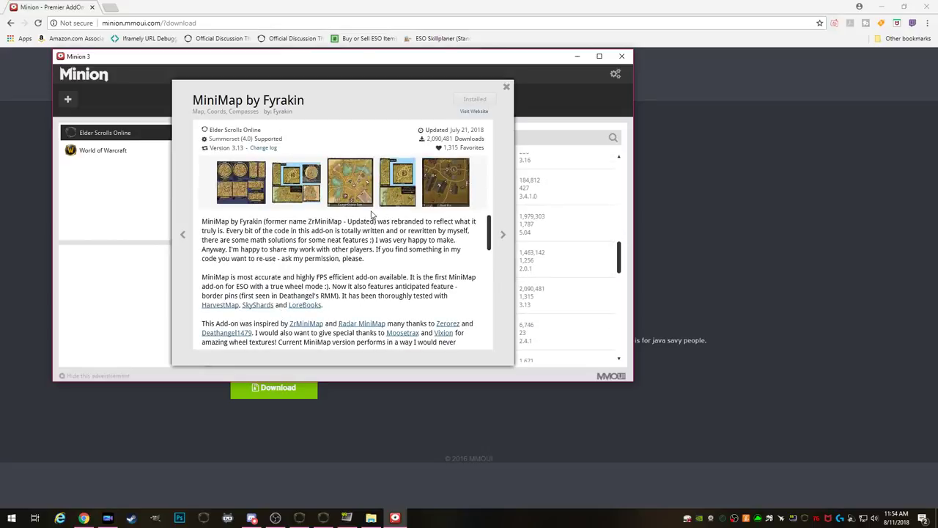
pyautogui.click(222, 194)
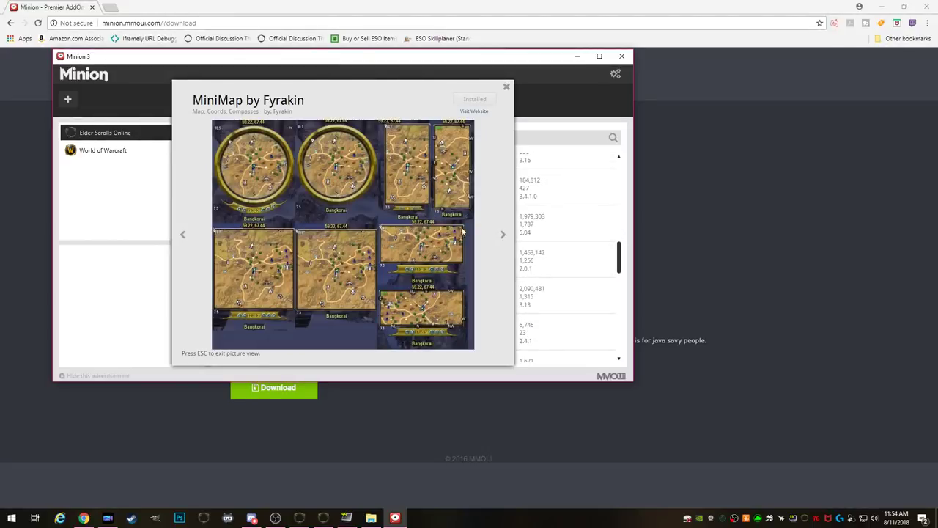
pyautogui.click(501, 236)
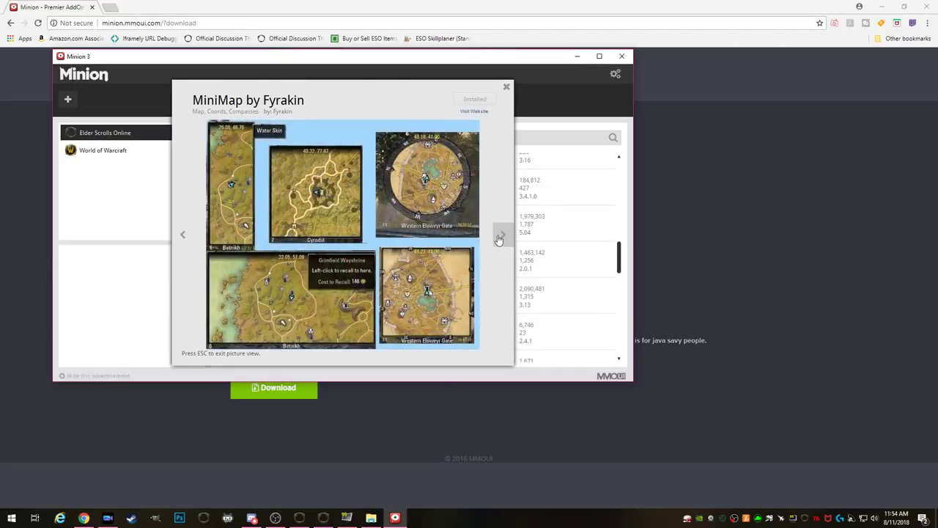
pyautogui.click(498, 240)
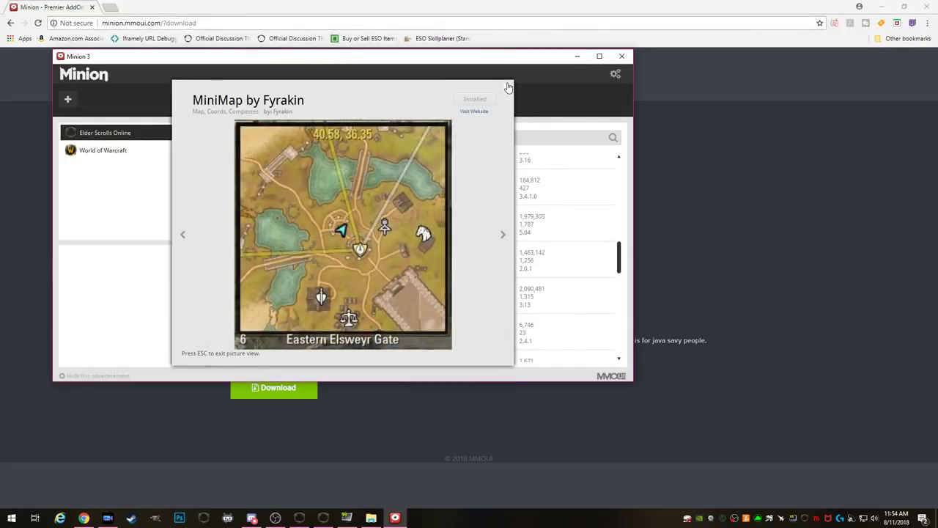
pyautogui.click(508, 88)
pyautogui.click(505, 88)
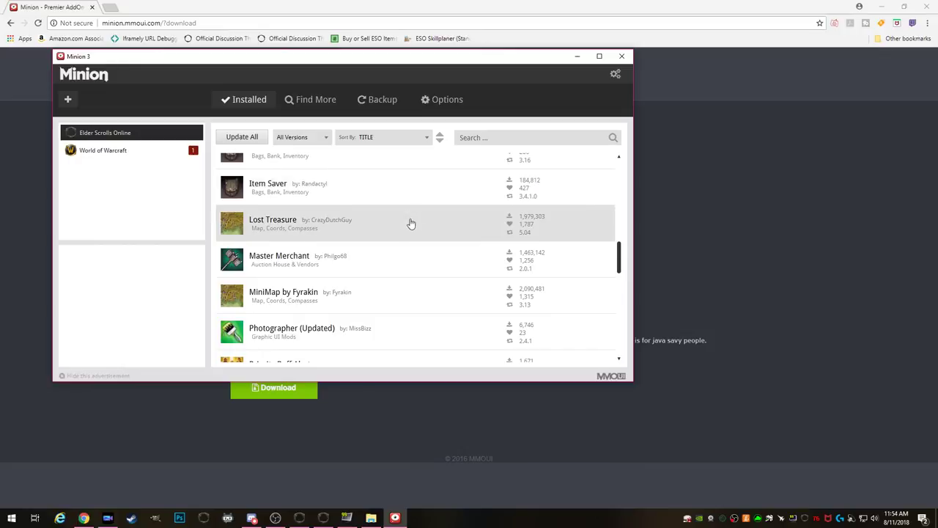
# - View the screenshots of the installed add-on AwesomeGuildStore one after another, and close its details
pyautogui.scroll(15, 414, 233)
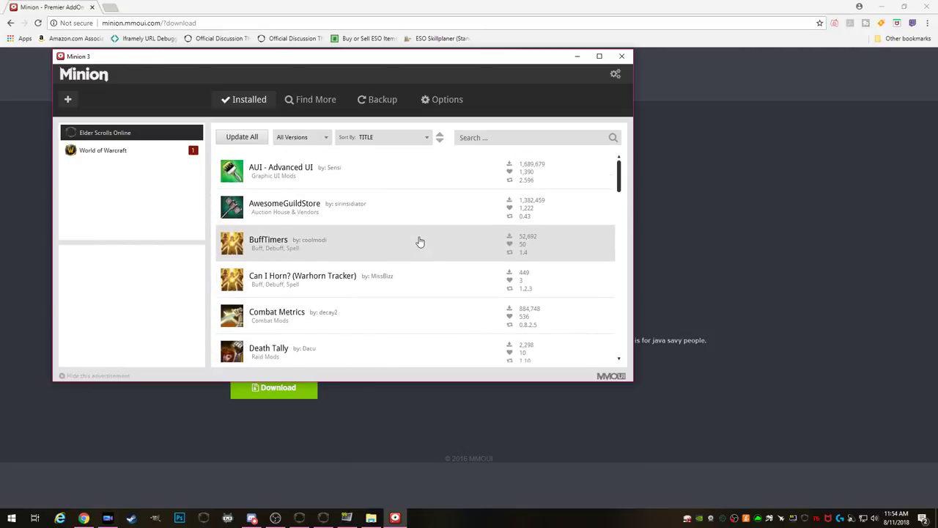
pyautogui.click(399, 214)
pyautogui.click(216, 192)
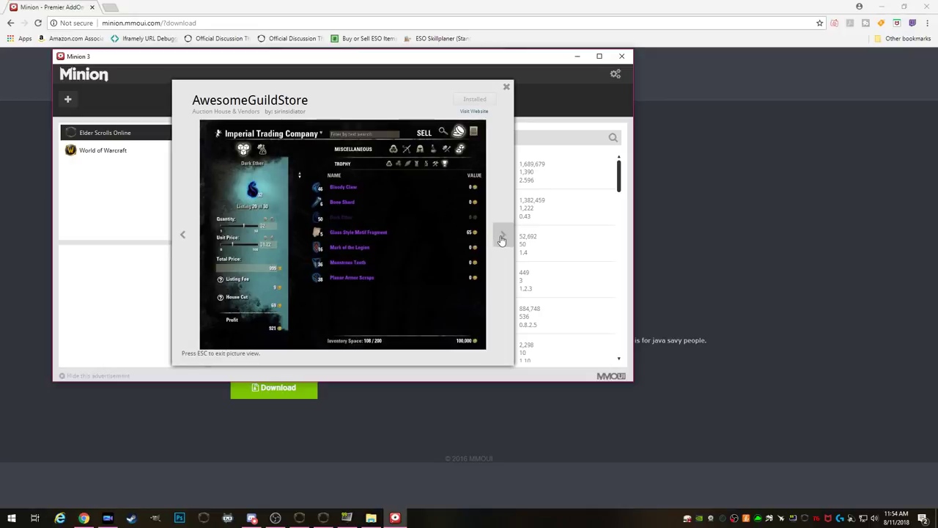
pyautogui.click(501, 239)
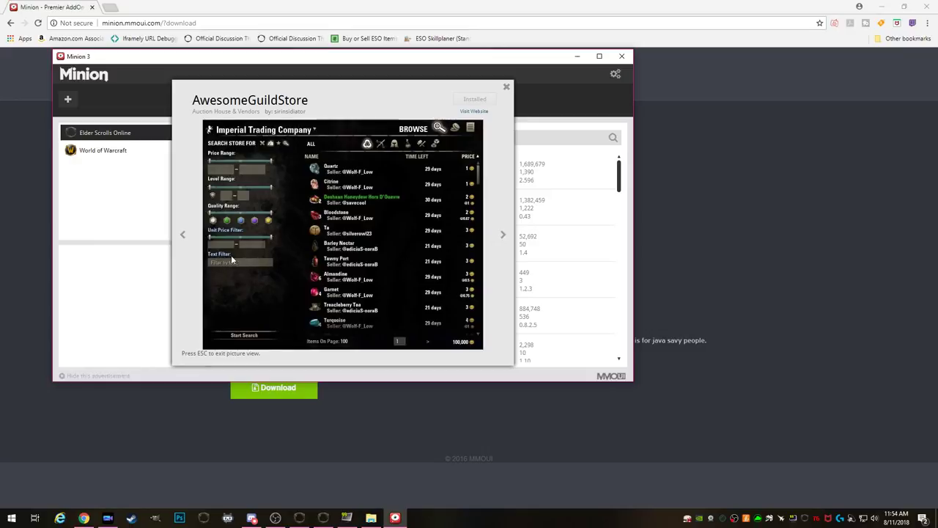
pyautogui.click(504, 239)
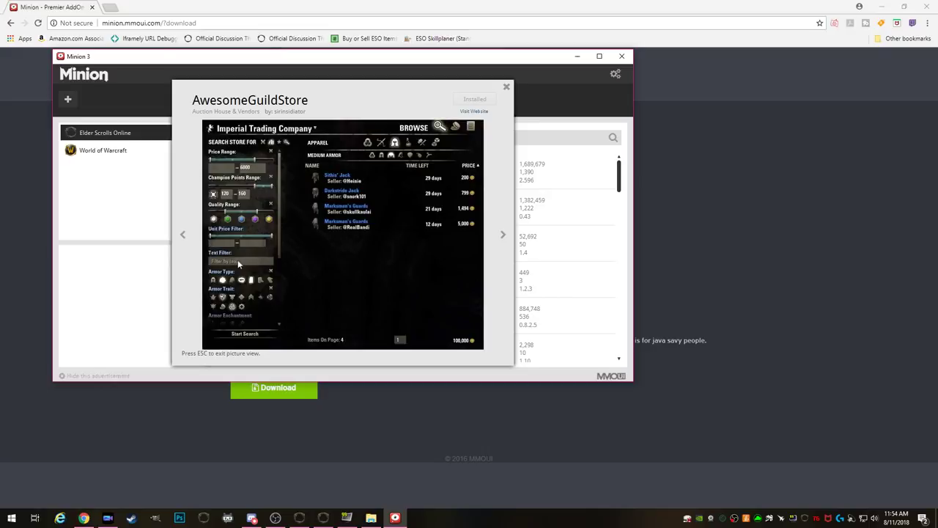
pyautogui.click(503, 238)
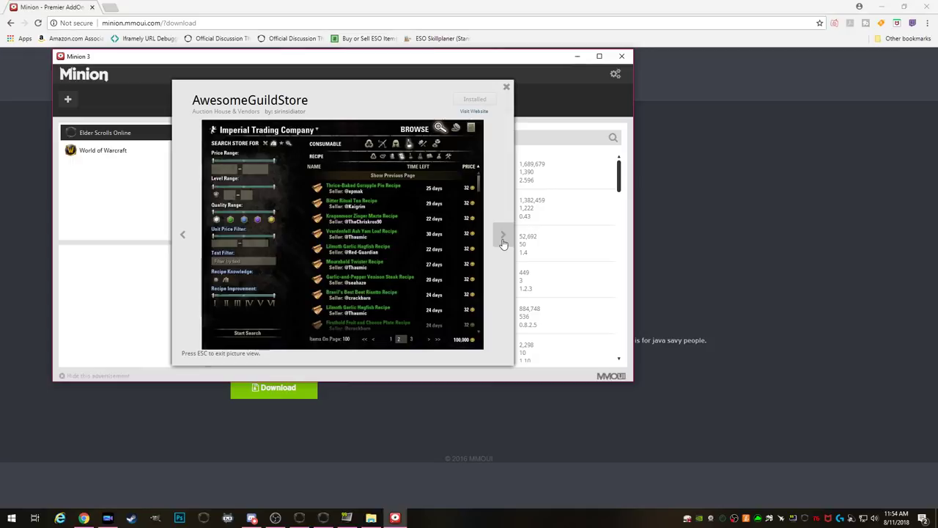
pyautogui.click(506, 87)
pyautogui.click(506, 88)
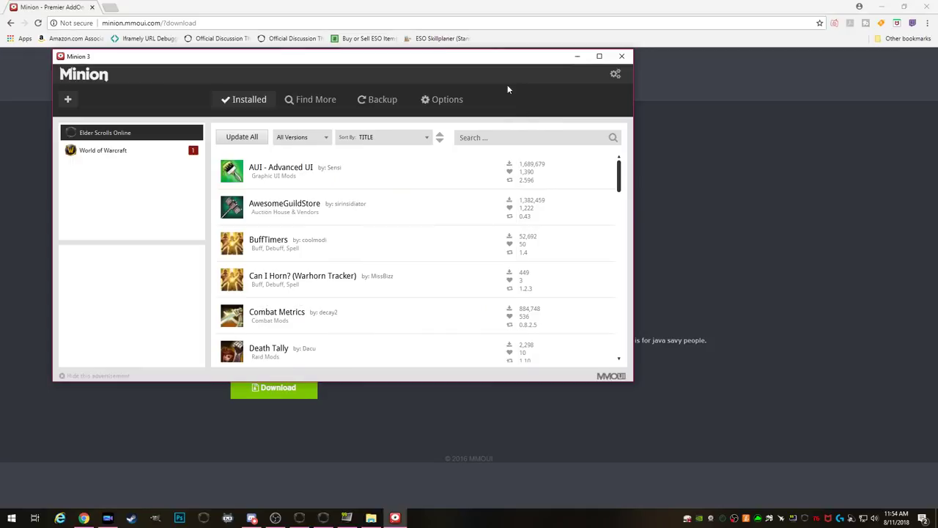
# - Search the available Elder Scrolls Online add-ons for "skyshard" across any category
pyautogui.click(327, 100)
pyautogui.click(613, 139)
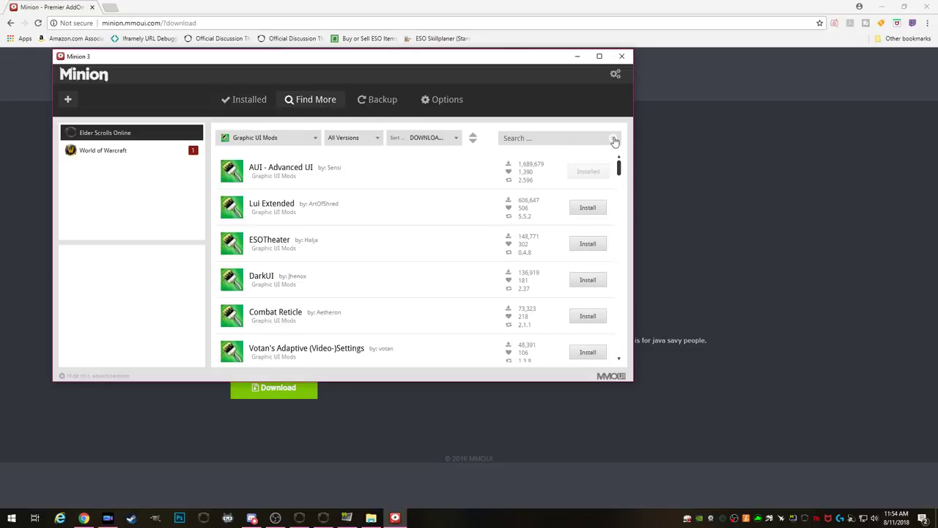
pyautogui.click(594, 144)
pyautogui.write('skyshard')
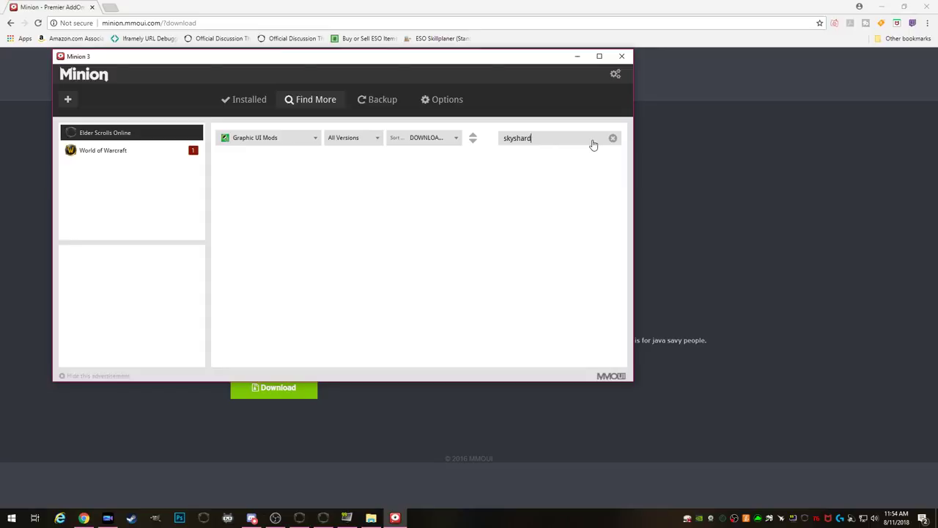
pyautogui.click(291, 138)
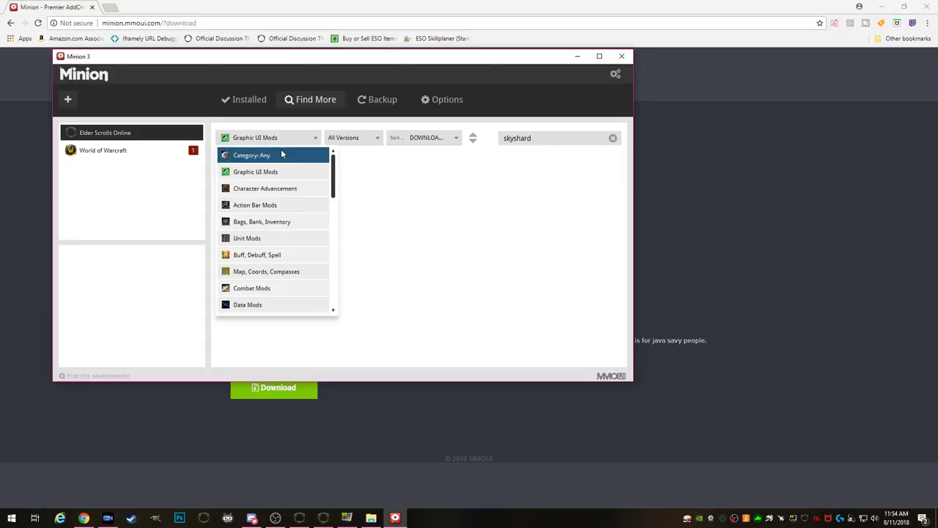
pyautogui.click(281, 155)
# - View the description and map screenshots of the SkyShards add-on, close its details, and exit Minion
pyautogui.click(301, 176)
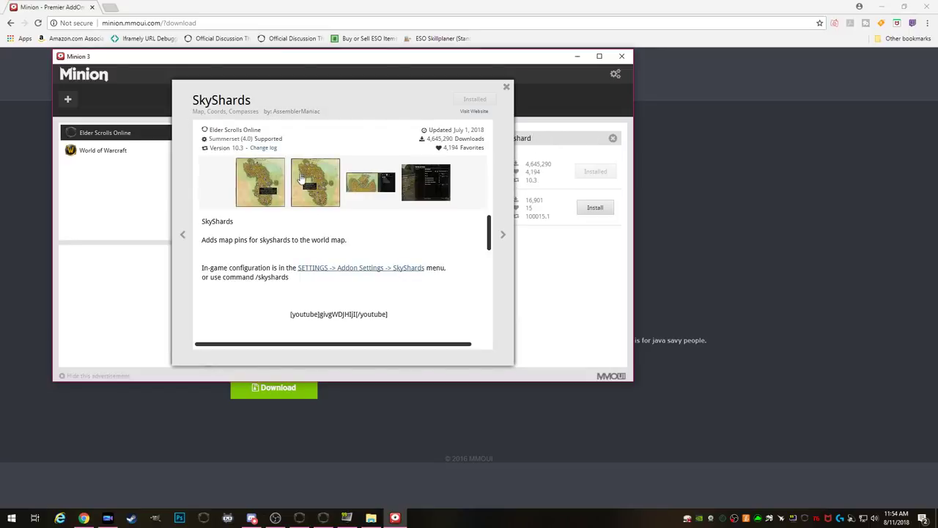
pyautogui.click(301, 179)
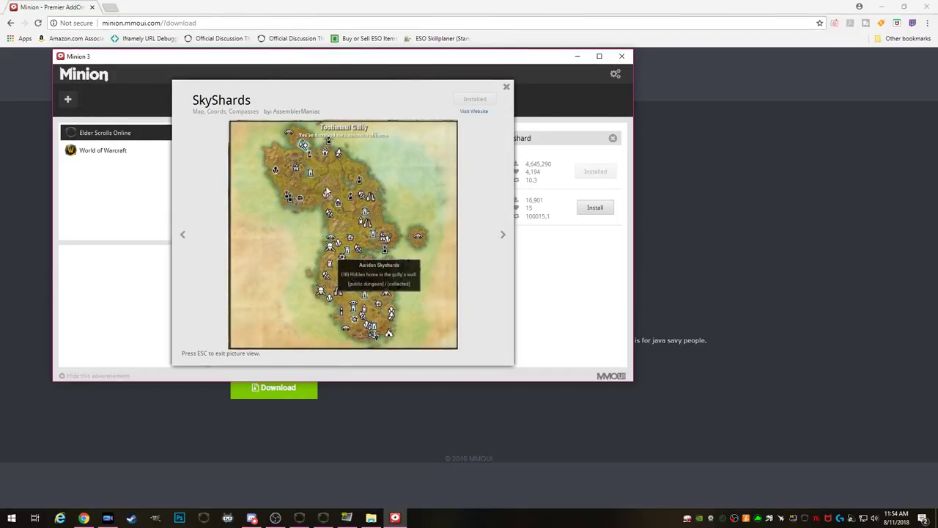
pyautogui.click(504, 236)
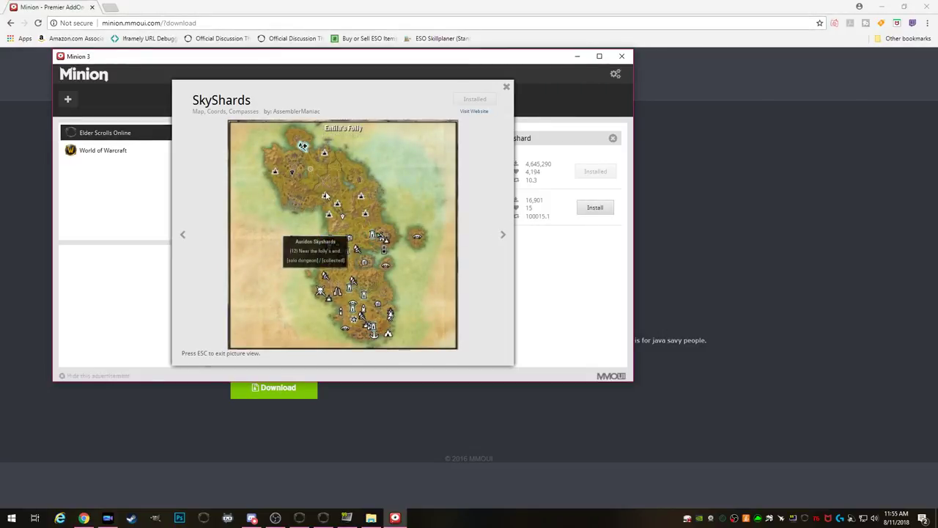
pyautogui.click(502, 236)
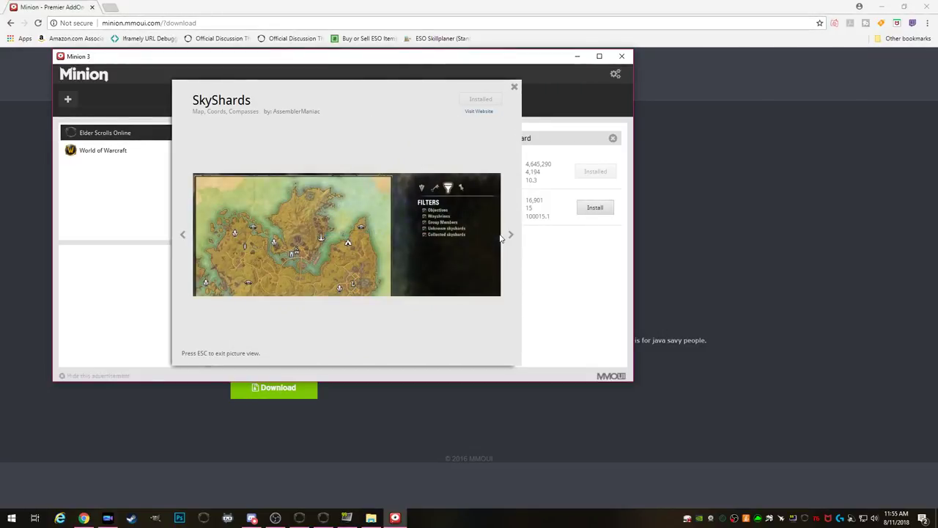
pyautogui.click(514, 89)
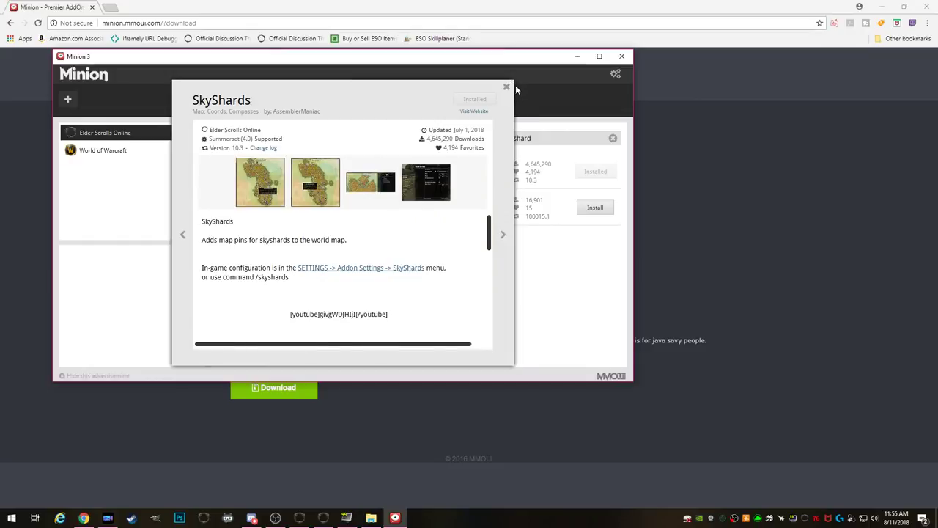
pyautogui.click(507, 88)
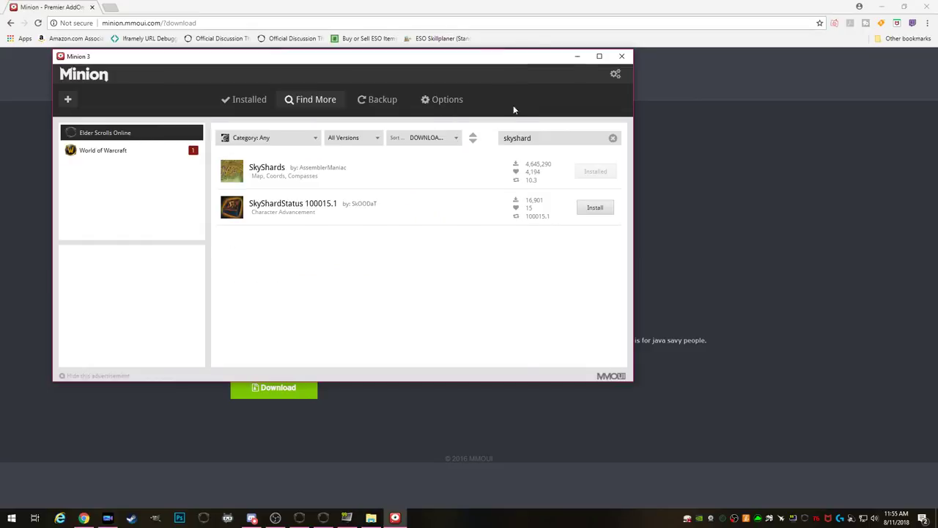
pyautogui.click(623, 58)
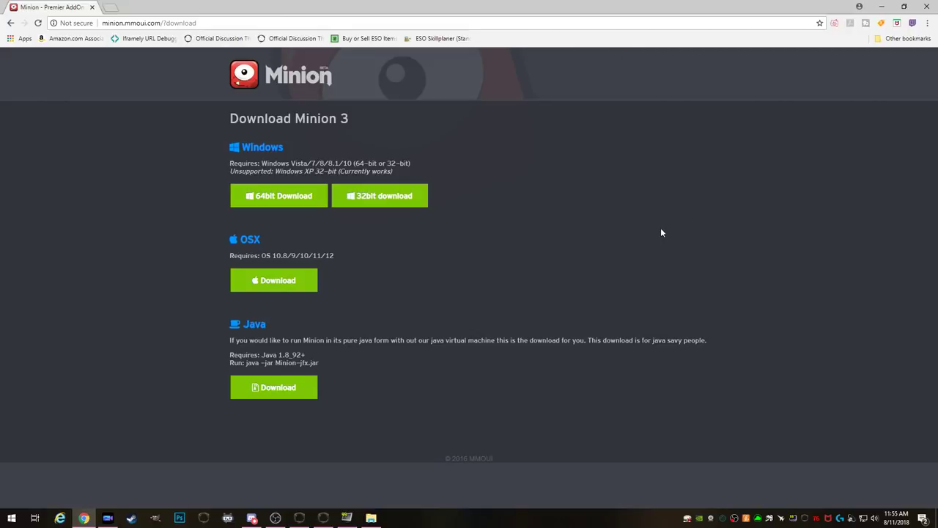